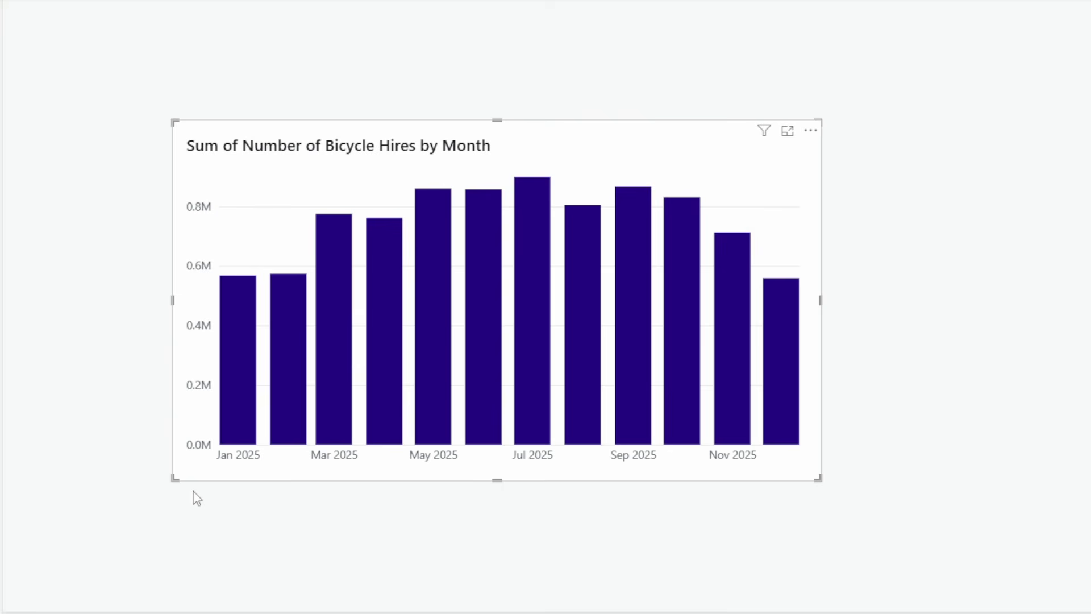
Add the Year field from the Bike Hires table to the column chart's tooltips
{"action": "left_click", "coordinate": [35, 162]}
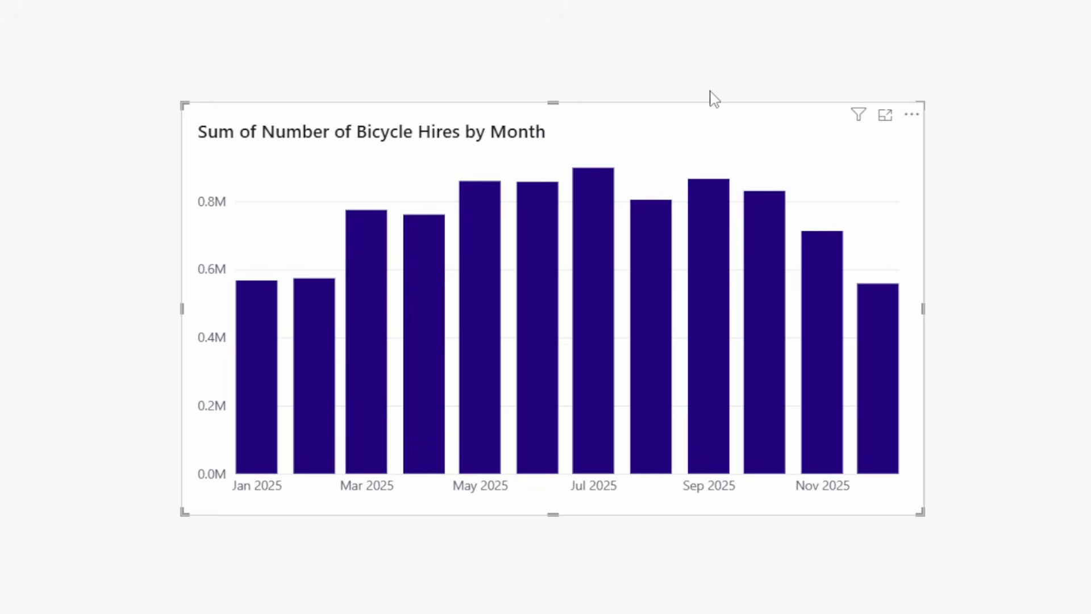
{"action": "mouse_move", "coordinate": [774, 218]}
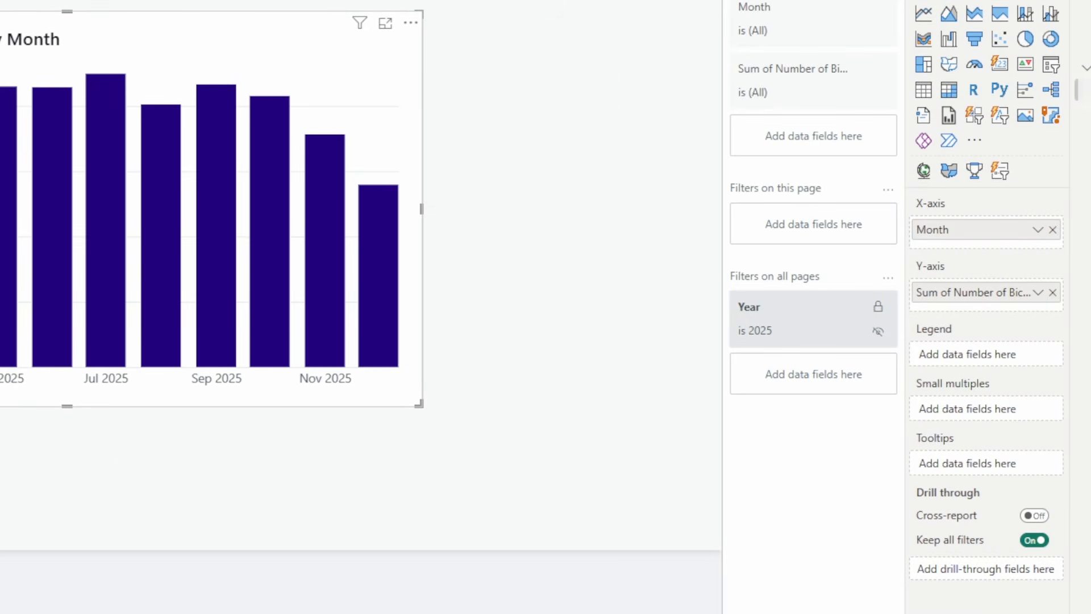
{"action": "left_click_drag", "start_coordinate": [1021, 104], "coordinate": [862, 490]}
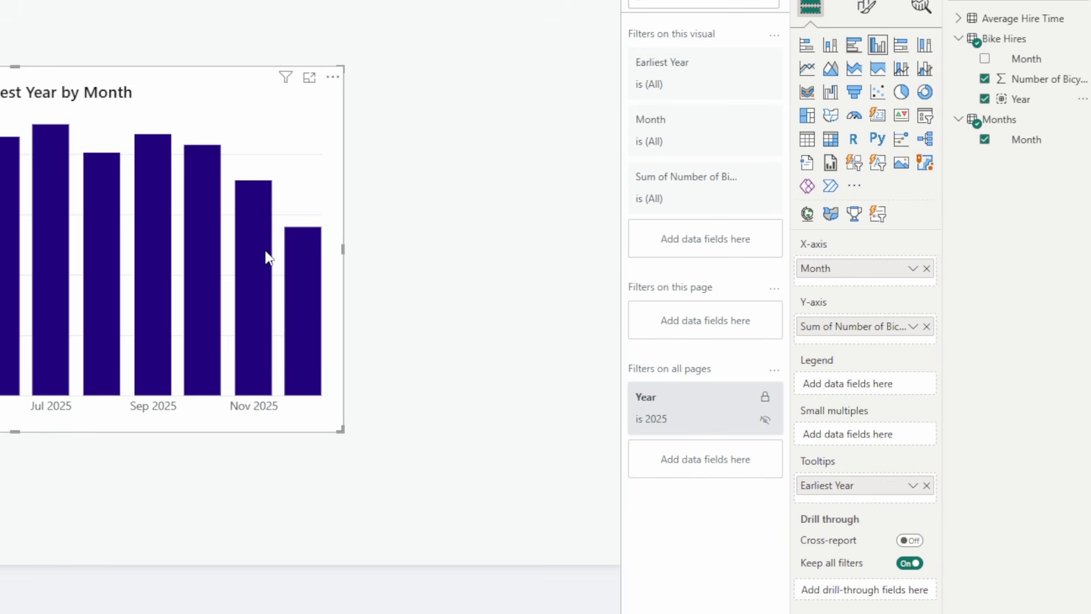
{"action": "mouse_move", "coordinate": [268, 256]}
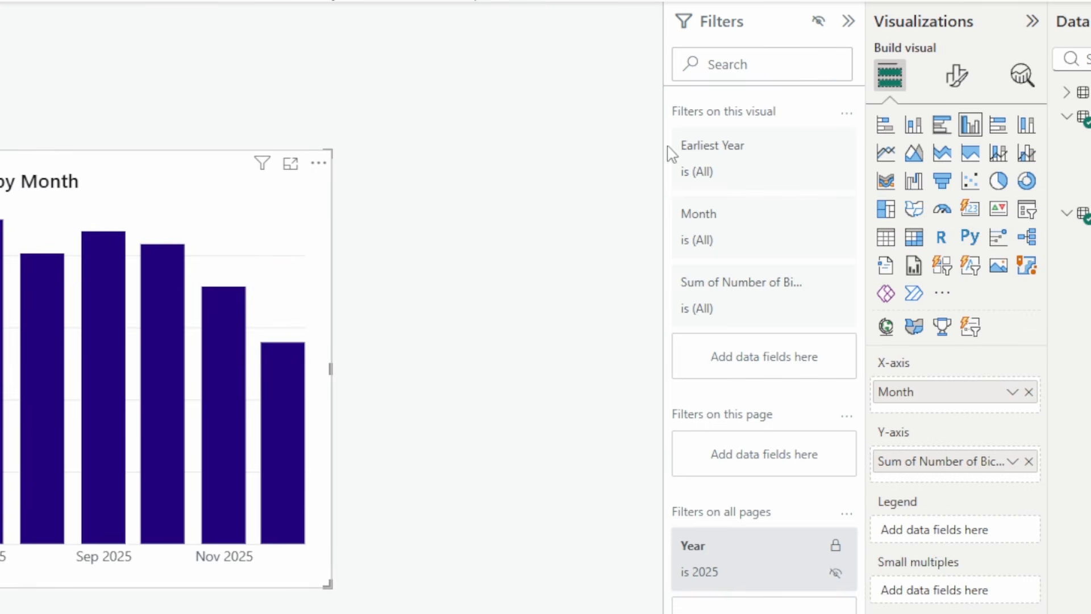
Enable the tooltip fields only option in the column chart's general tooltip settings
{"action": "left_click", "coordinate": [954, 80]}
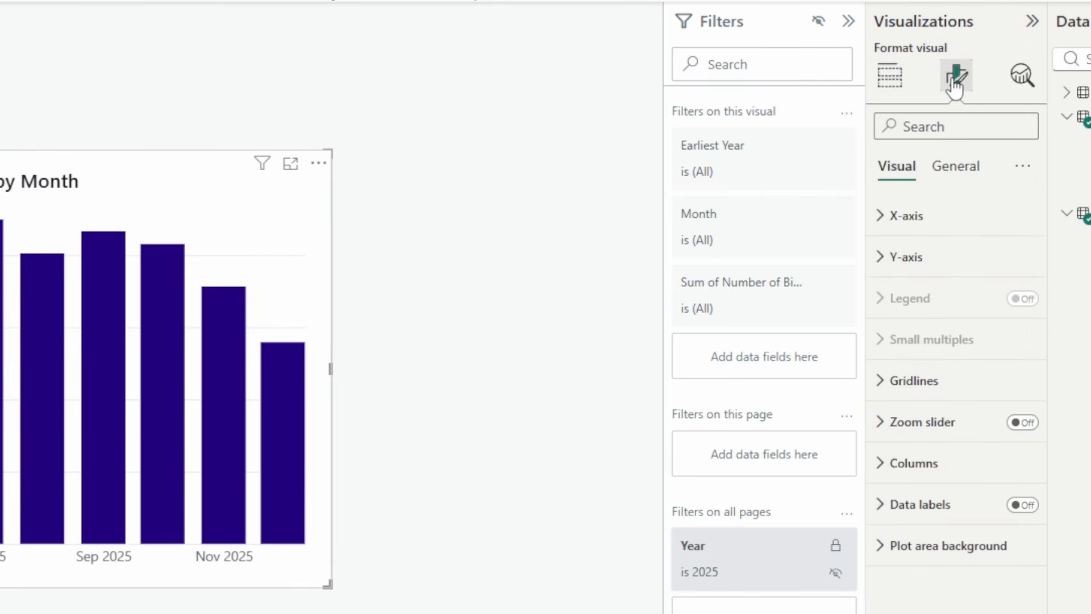
{"action": "left_click", "coordinate": [955, 168]}
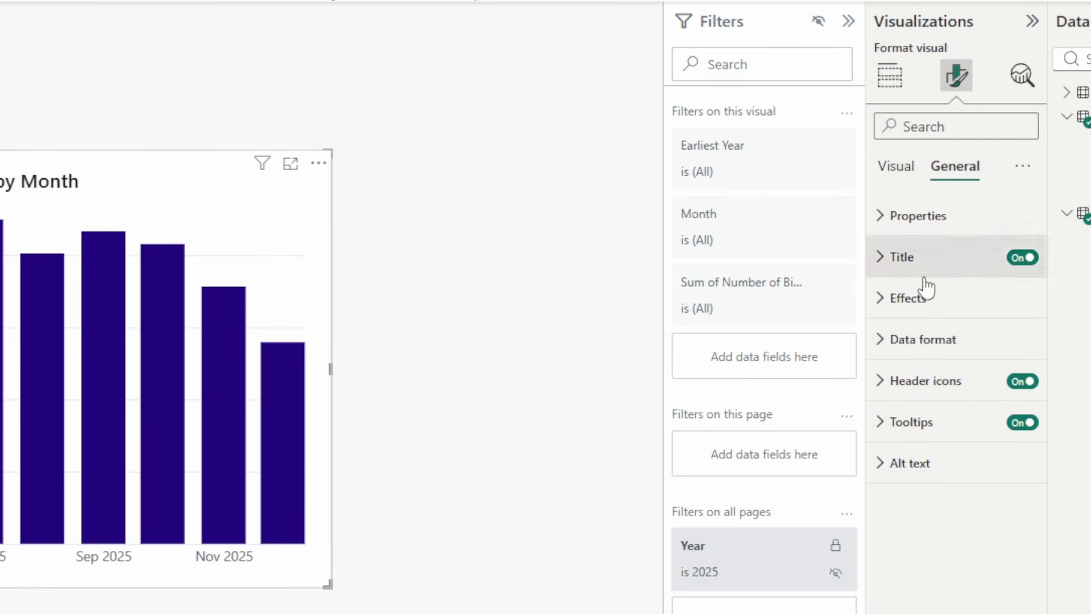
{"action": "left_click", "coordinate": [939, 423]}
{"action": "scroll", "coordinate": [986, 520], "scroll_direction": "down", "scroll_amount": 3}
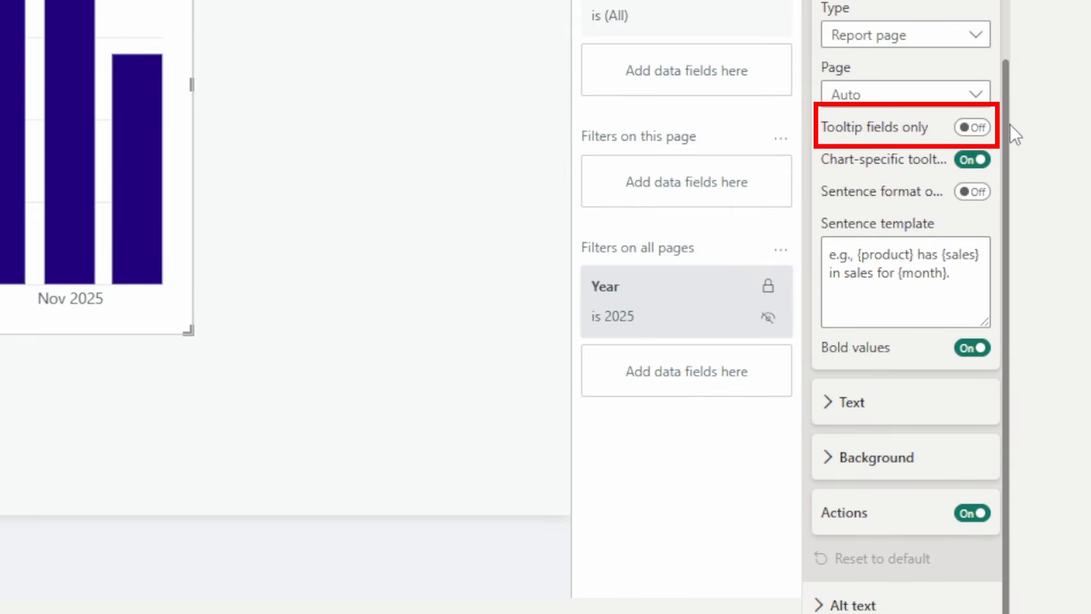
{"action": "left_click", "coordinate": [985, 134]}
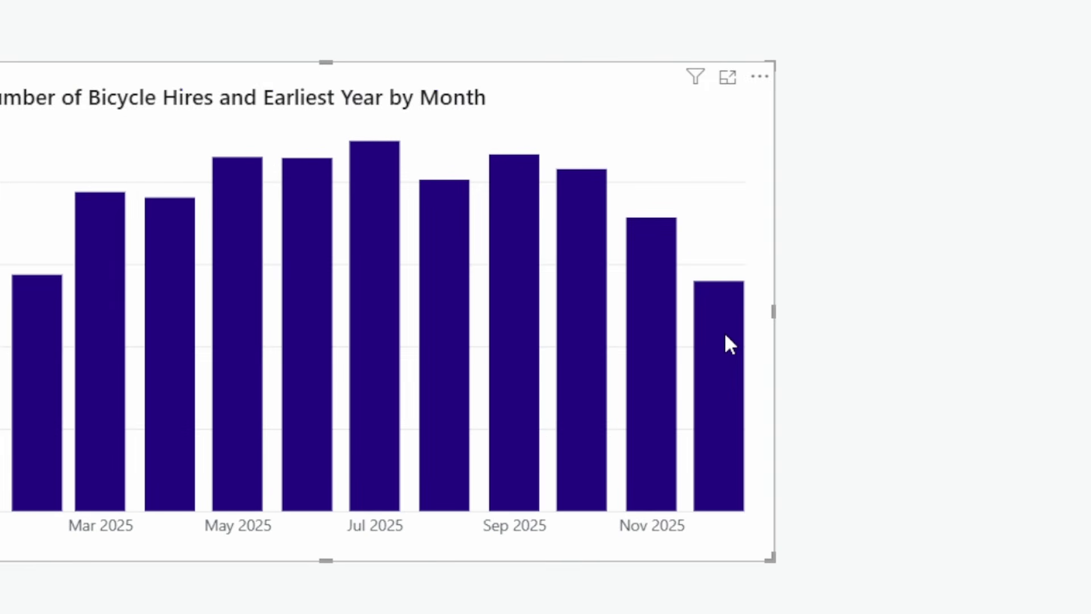
{"action": "mouse_move", "coordinate": [532, 265]}
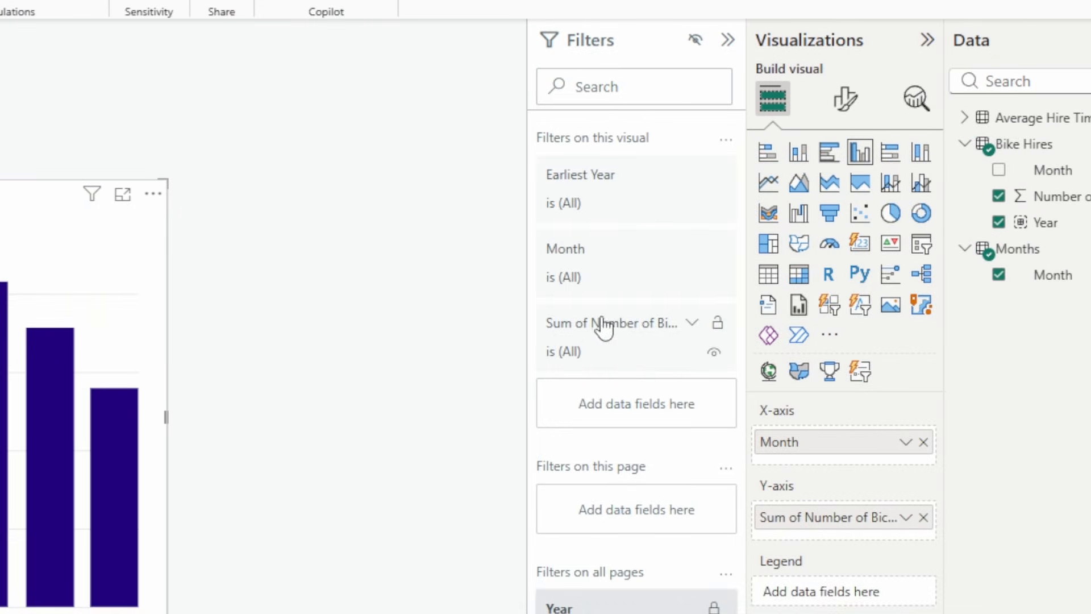
Enter "This is a sentence" as the sentence template in the chart's tooltip options
{"action": "left_click", "coordinate": [851, 103]}
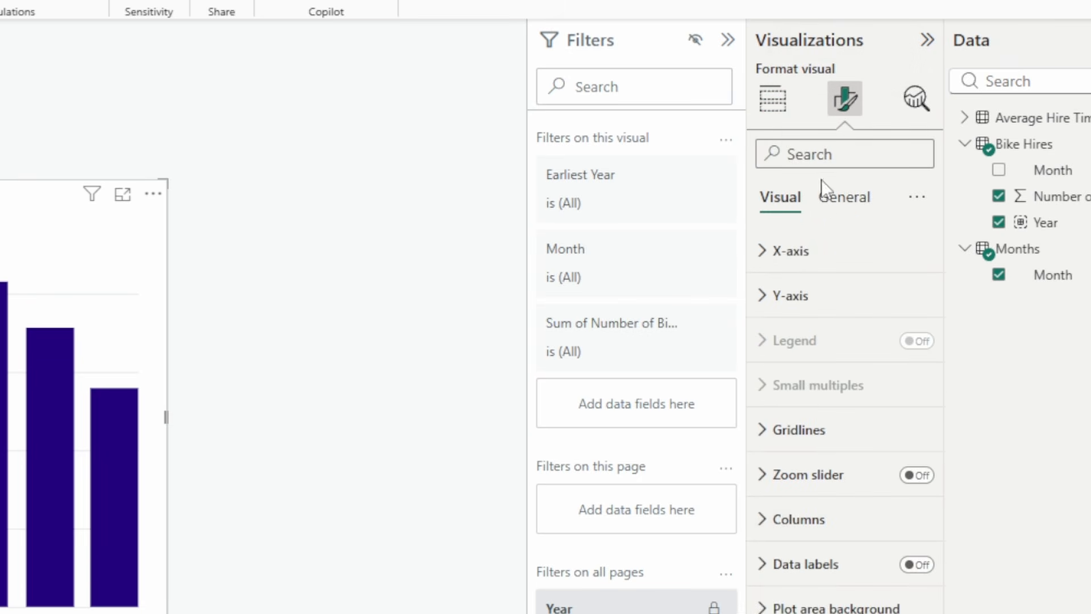
{"action": "left_click", "coordinate": [839, 204]}
{"action": "left_click", "coordinate": [802, 473]}
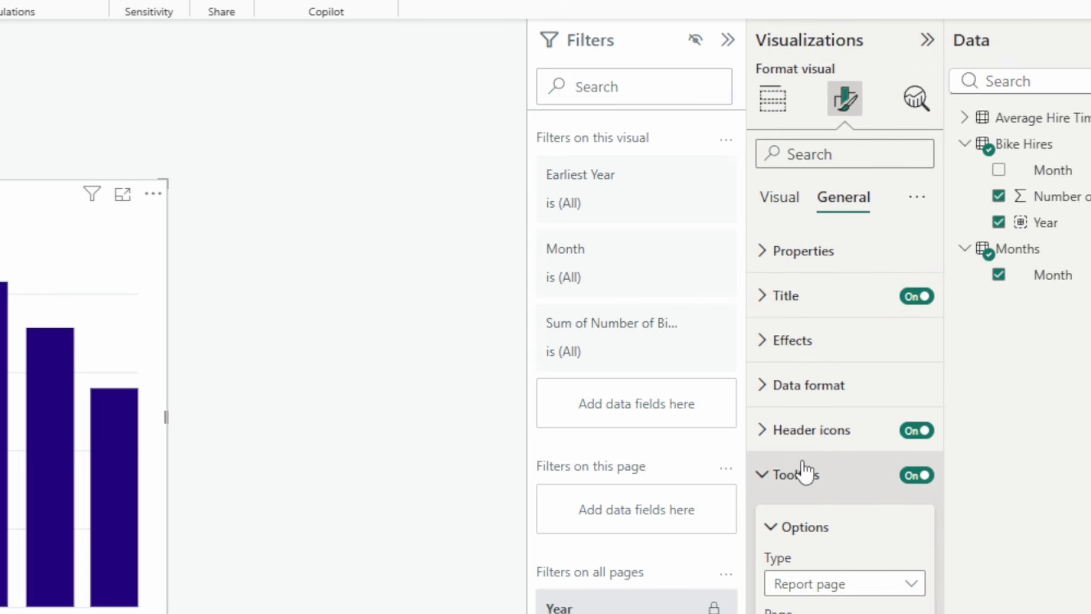
{"action": "scroll", "coordinate": [800, 454], "scroll_direction": "down", "scroll_amount": 4}
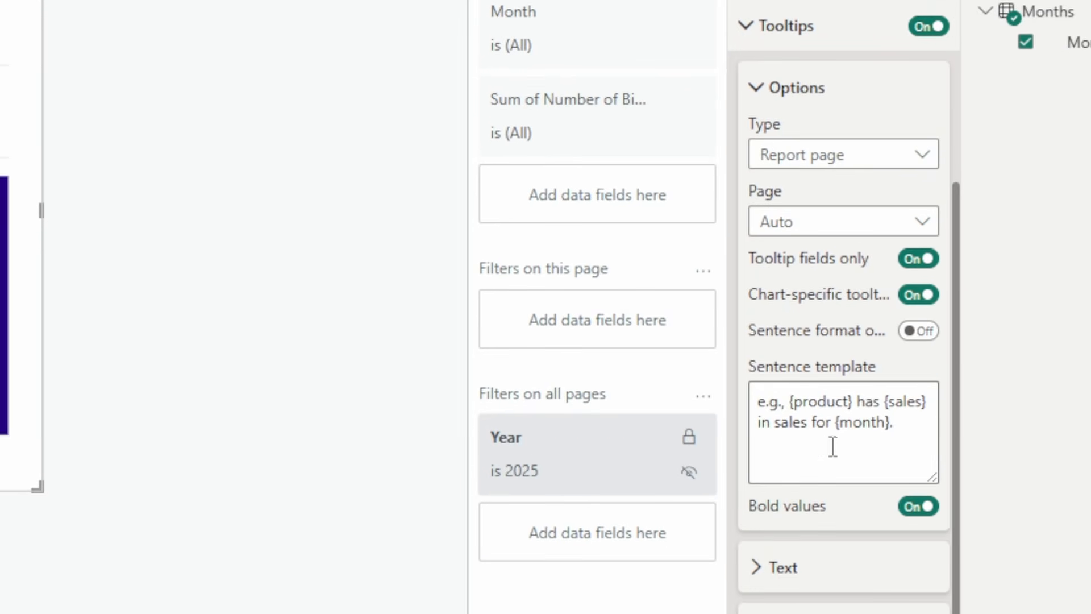
{"action": "left_click", "coordinate": [865, 424]}
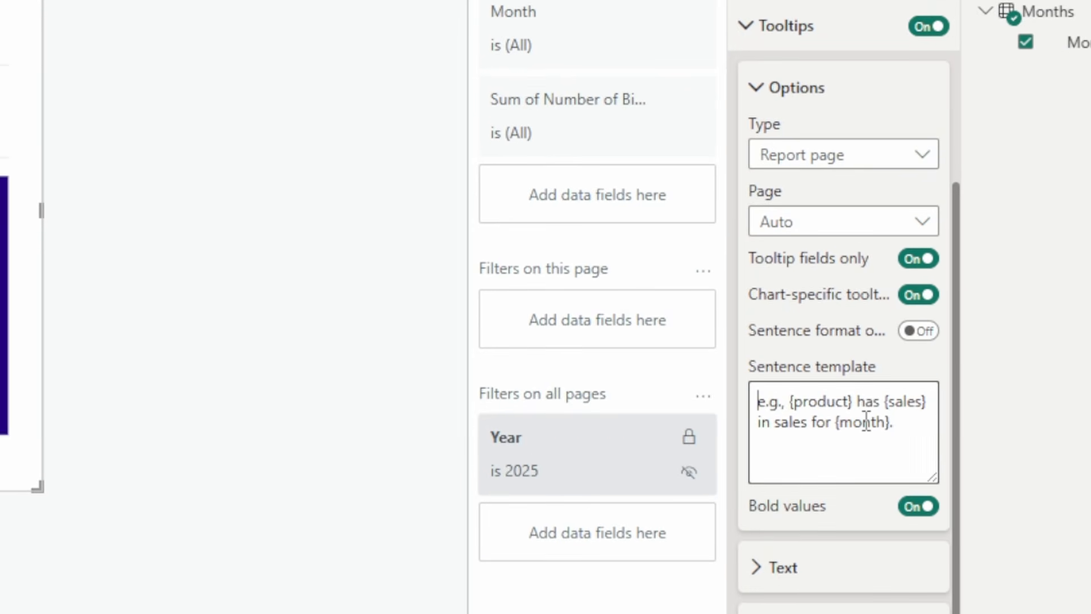
{"action": "type", "text": "This is a seten"}
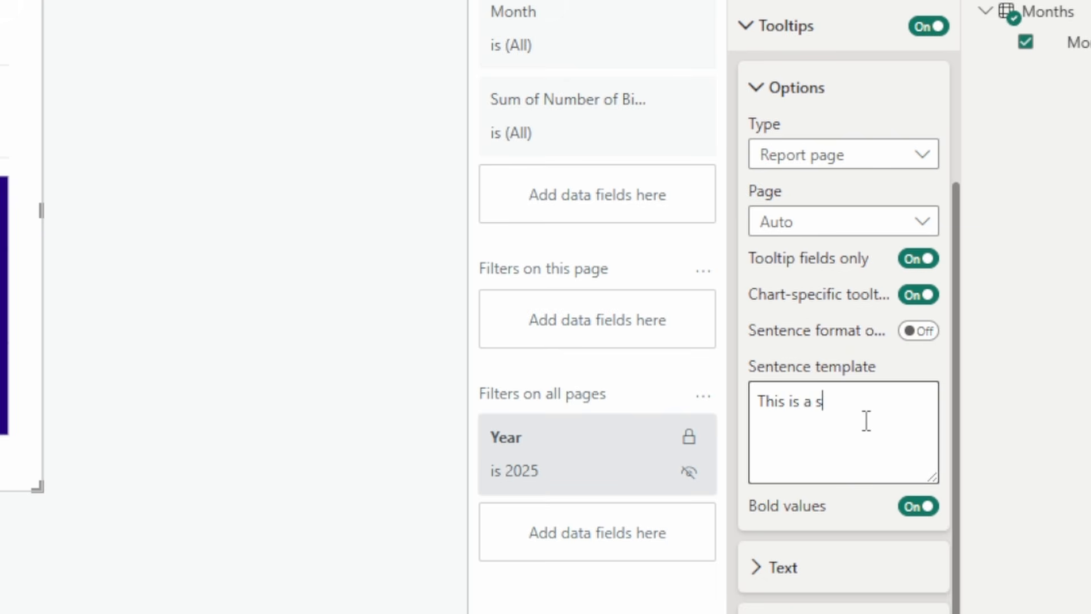
{"action": "key", "text": "BackSpace"}
{"action": "key", "text": "BackSpace"}
{"action": "key", "text": "BackSpace"}
{"action": "type", "text": "ntence"}
{"action": "mouse_move", "coordinate": [560, 399]}
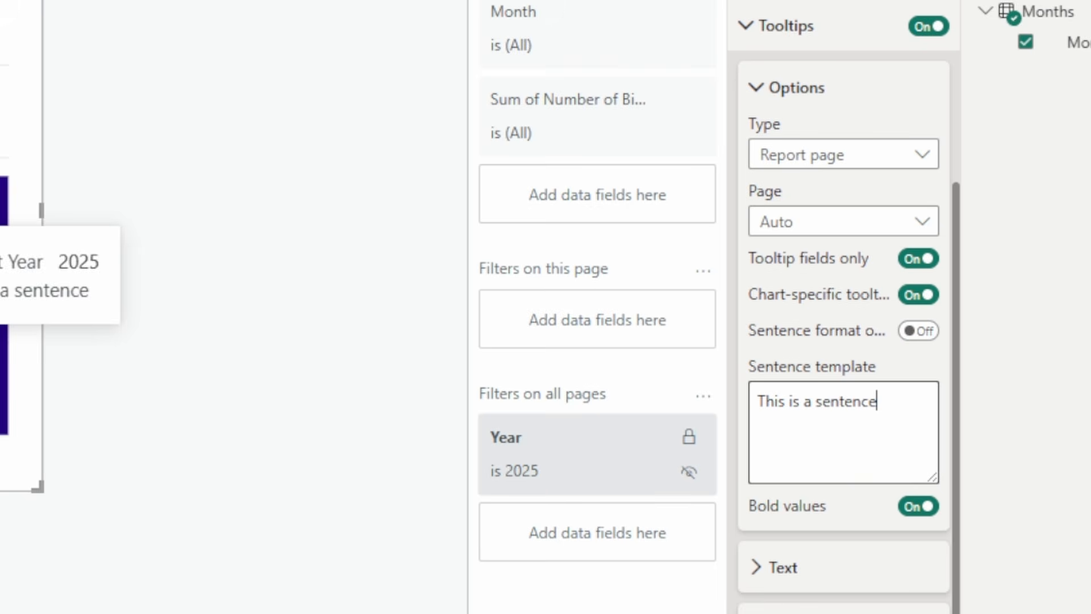
Clear the tooltip's sentence template and replace it with "This is for month {Month}"
{"action": "triple_click", "coordinate": [840, 404]}
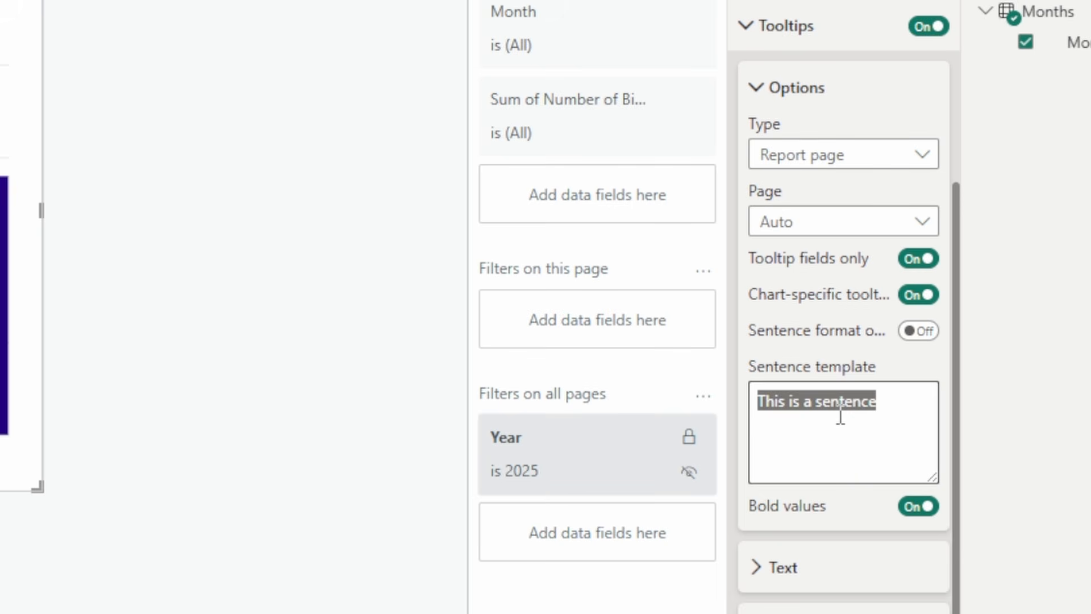
{"action": "key", "text": "BackSpace"}
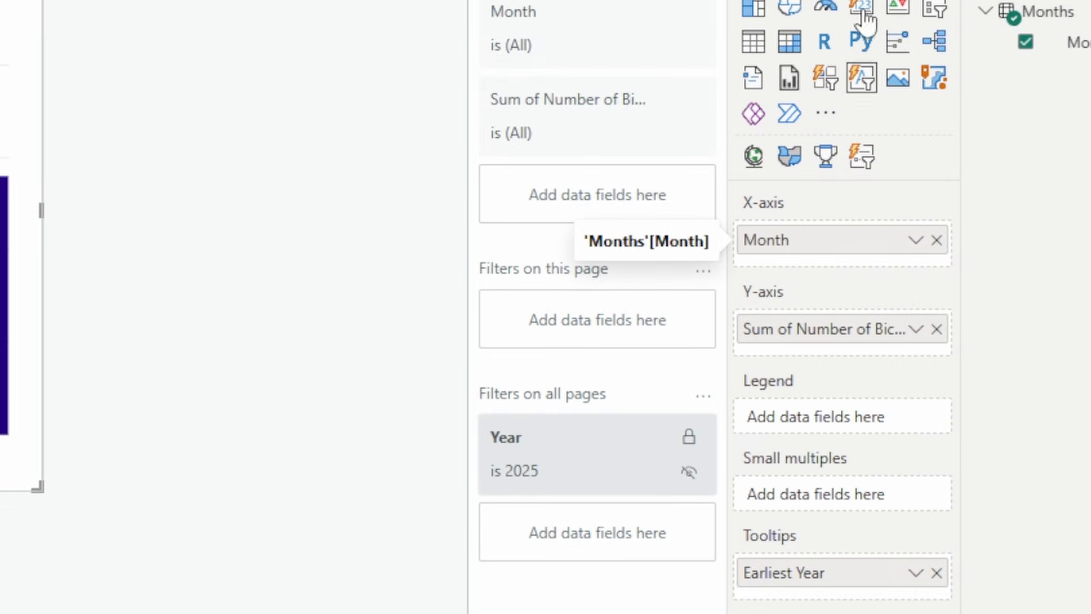
{"action": "left_click", "coordinate": [794, 1]}
{"action": "left_click", "coordinate": [878, 1]}
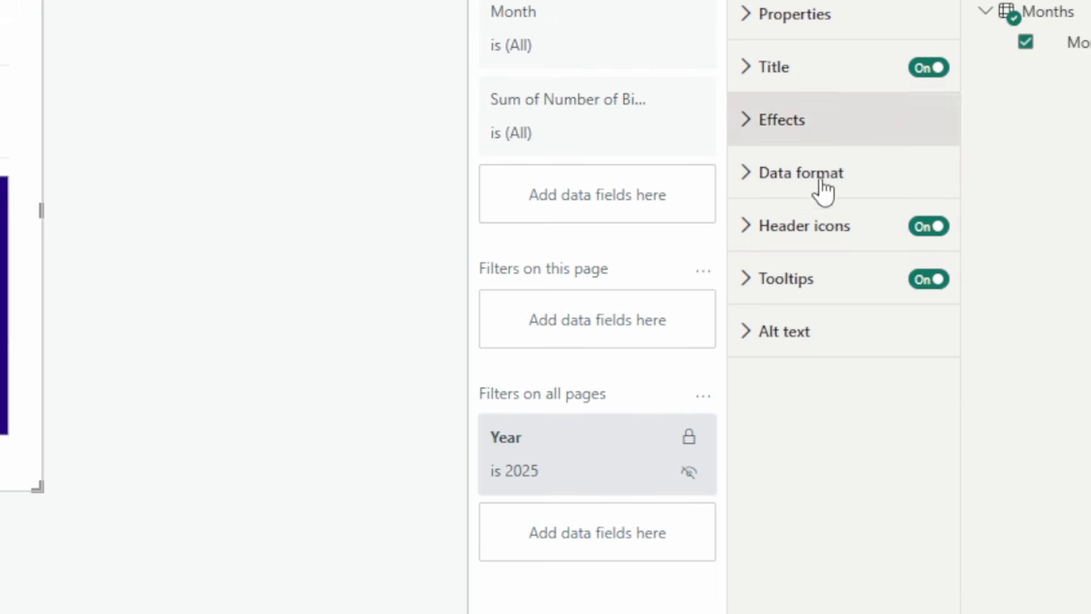
{"action": "left_click", "coordinate": [807, 276]}
{"action": "scroll", "coordinate": [794, 381], "scroll_direction": "down", "scroll_amount": 2}
{"action": "left_click", "coordinate": [835, 420]}
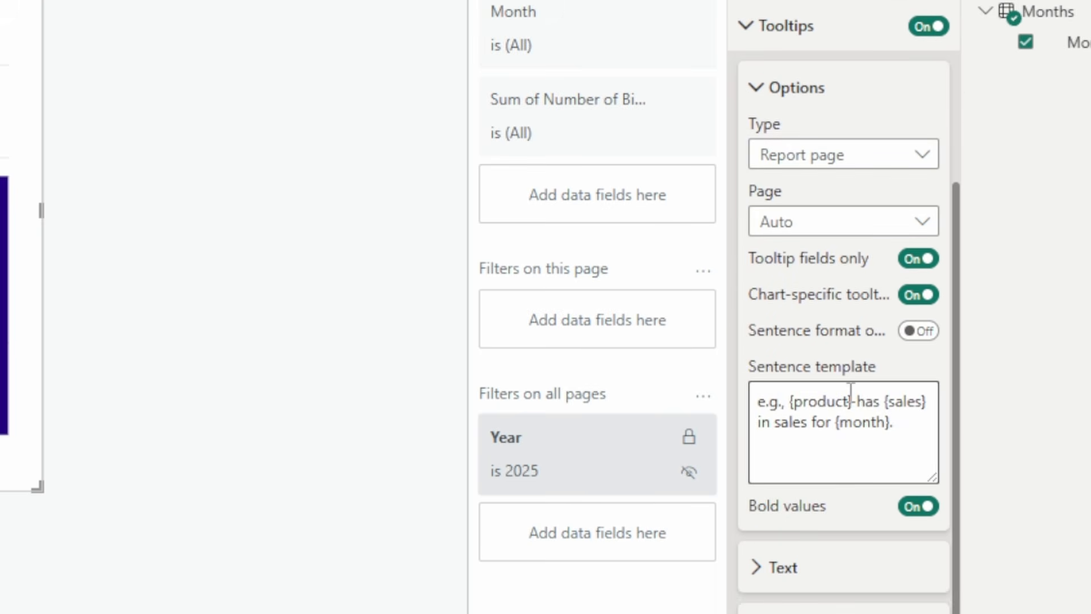
{"action": "type", "text": "This is for "}
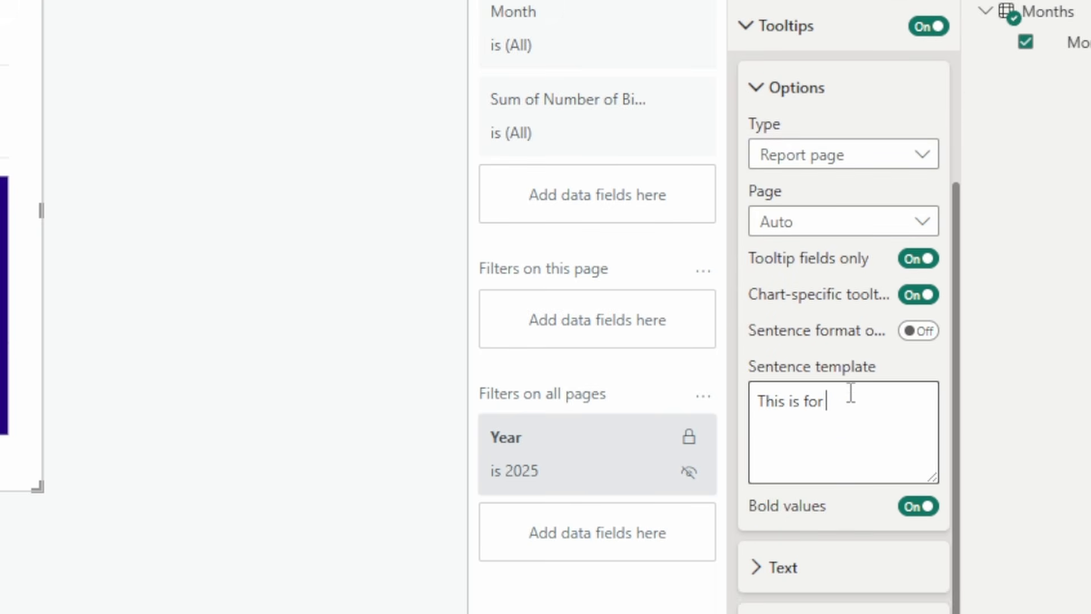
{"action": "type", "text": "mon"}
{"action": "key", "text": "BackSpace"}
{"action": "key", "text": "BackSpace"}
{"action": "key", "text": "BackSpace"}
{"action": "type", "text": "month {}"}
{"action": "key", "text": "Left"}
{"action": "type", "text": "Month"}
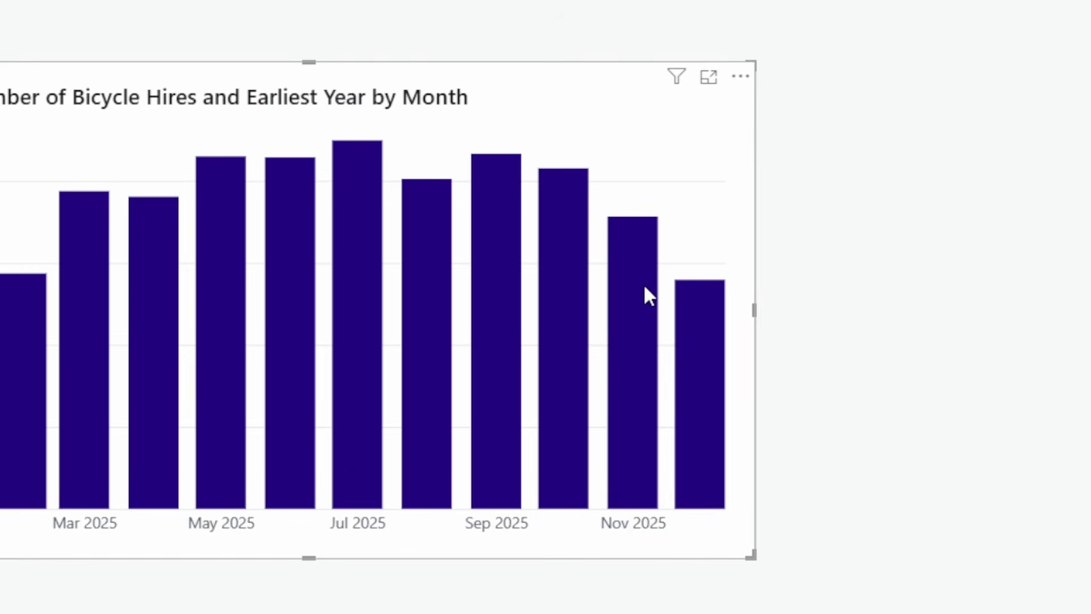
{"action": "mouse_move", "coordinate": [641, 286]}
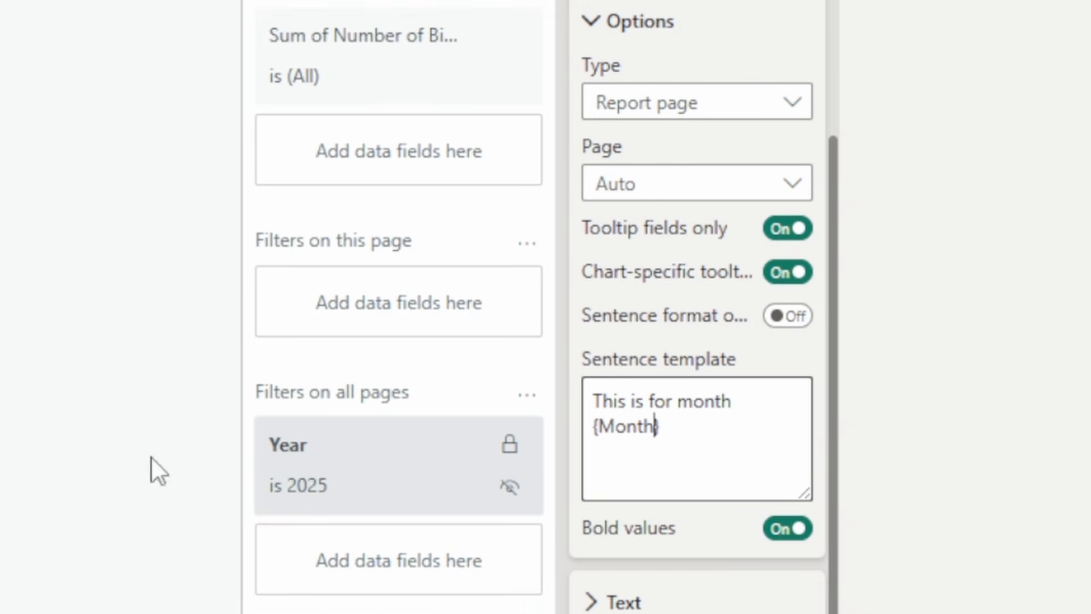
Replace the tooltip's sentence template with "In {Month}, there were a total of {Sum of Number of Bicycle Hires} bike hires."
{"action": "triple_click", "coordinate": [712, 425]}
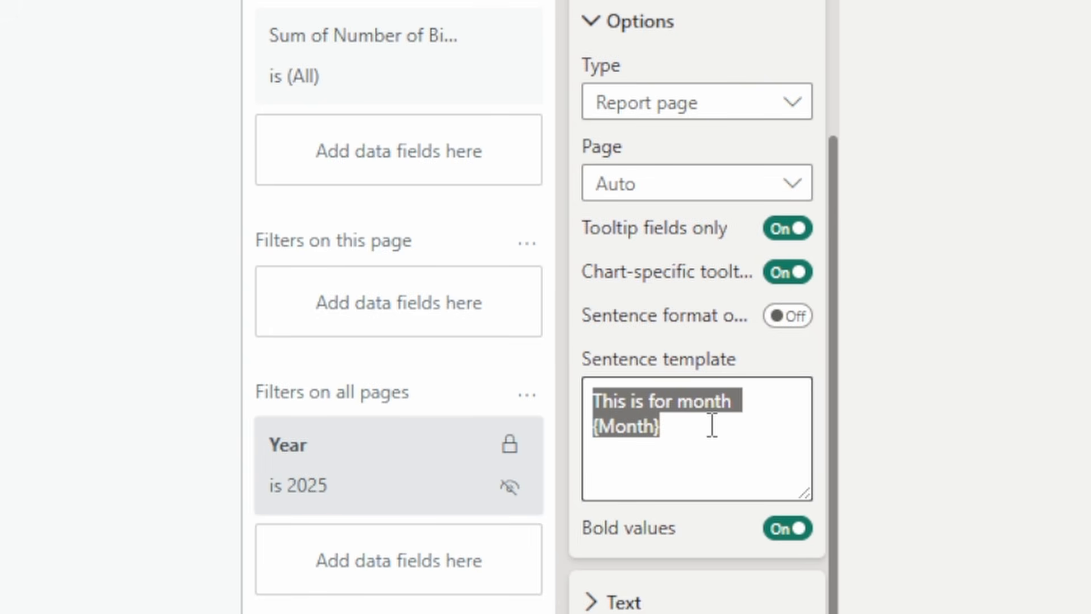
{"action": "type", "text": "In "}
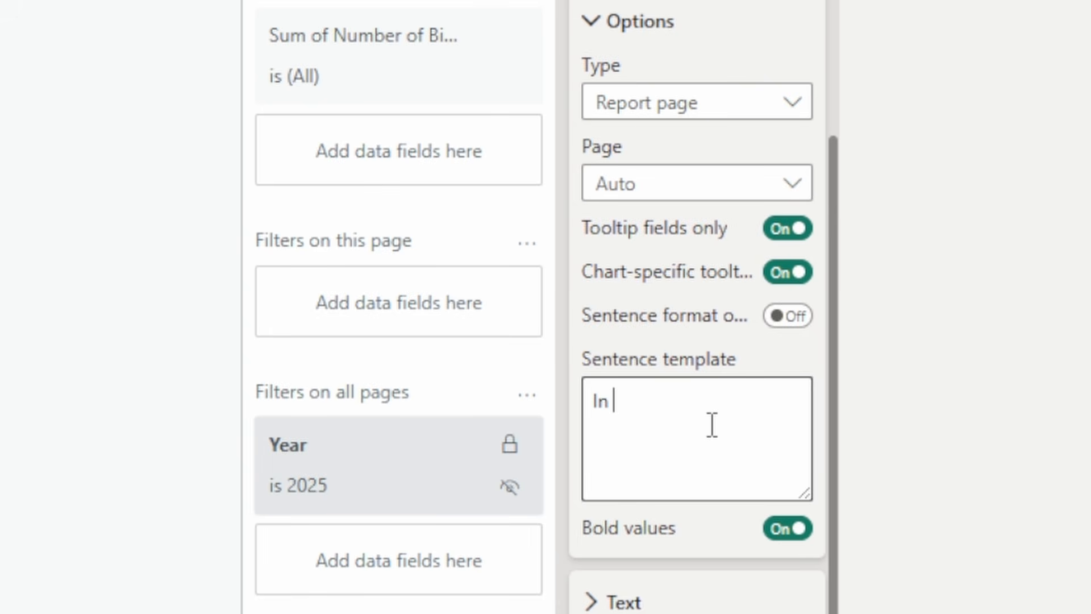
{"action": "type", "text": "{Month}, there were a totla of {"}
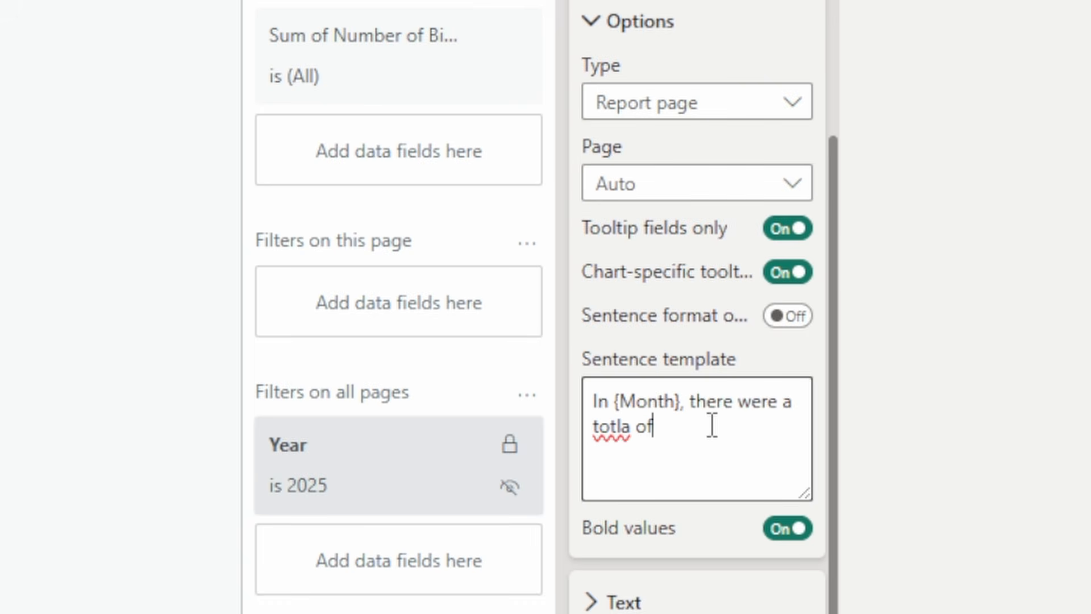
{"action": "left_click_drag", "start_coordinate": [665, 427], "coordinate": [622, 432]}
{"action": "key", "text": "Return"}
{"action": "type", "text": "al of"}
{"action": "key", "text": "BackSpace"}
{"action": "key", "text": "BackSpace"}
{"action": "key", "text": "BackSpace"}
{"action": "key", "text": "BackSpace"}
{"action": "key", "text": "BackSpace"}
{"action": "key", "text": "BackSpace"}
{"action": "key", "text": "BackSpace"}
{"action": "type", "text": "al of {Sum of Number of Bicycle Hires} bike hires."}
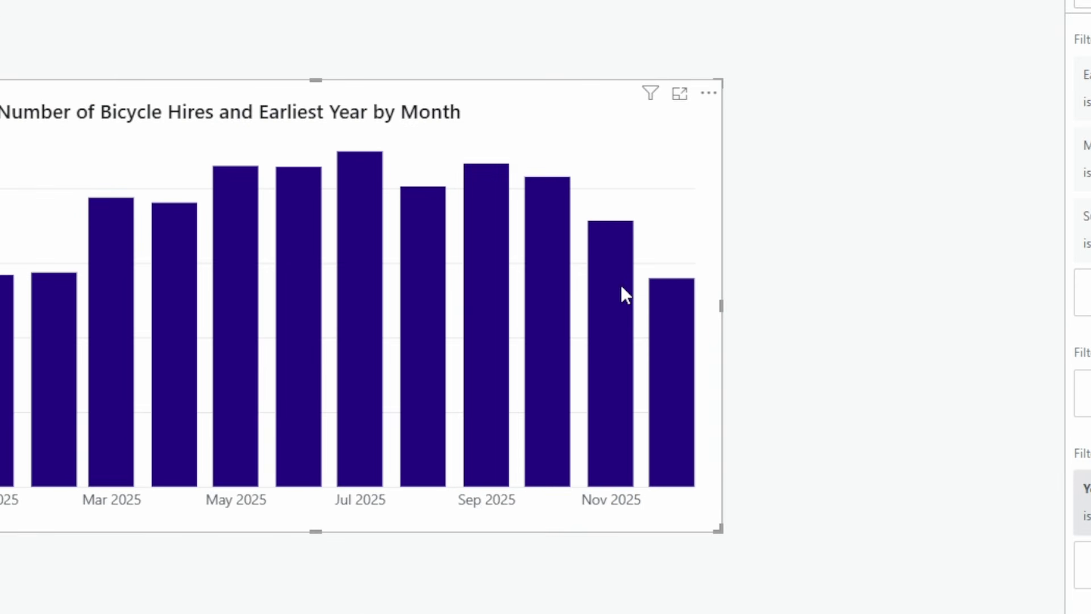
{"action": "mouse_move", "coordinate": [620, 285]}
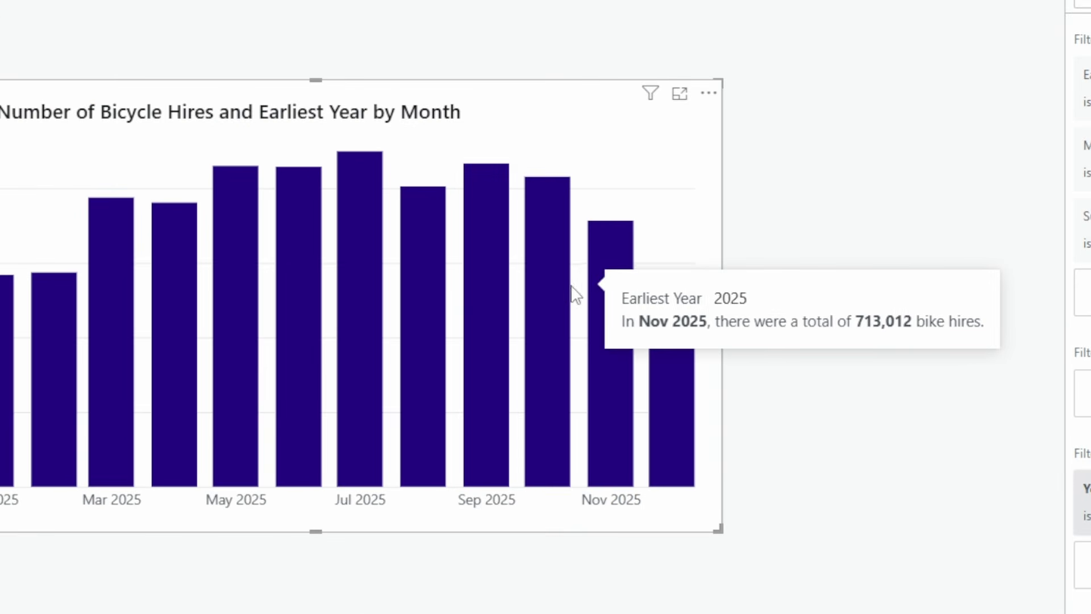
{"action": "mouse_move", "coordinate": [566, 293]}
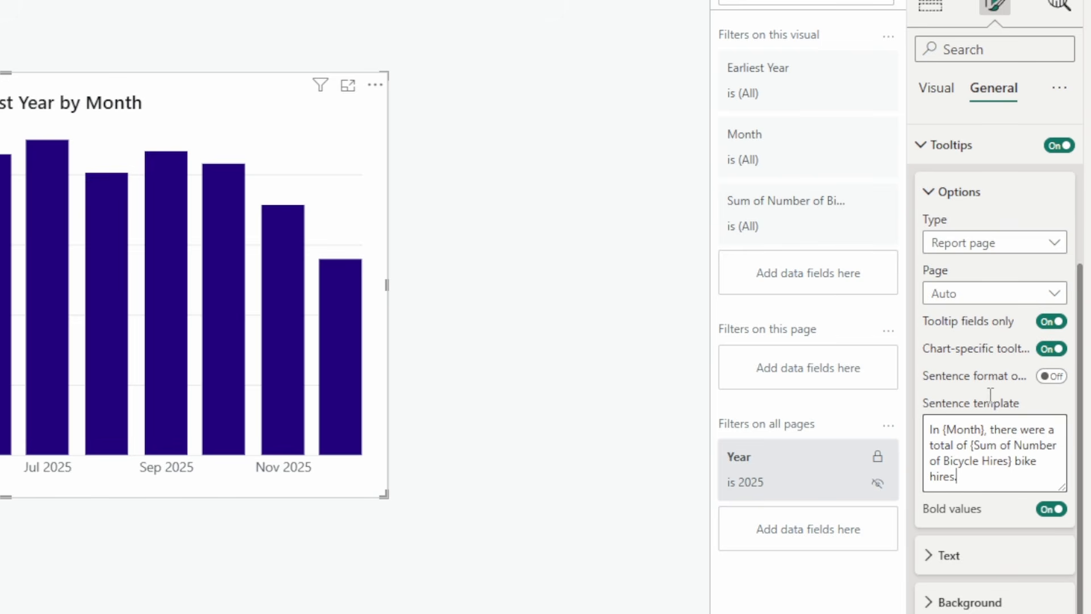
Turn on the sentence format only option for the chart's tooltip
{"action": "left_click", "coordinate": [1051, 377]}
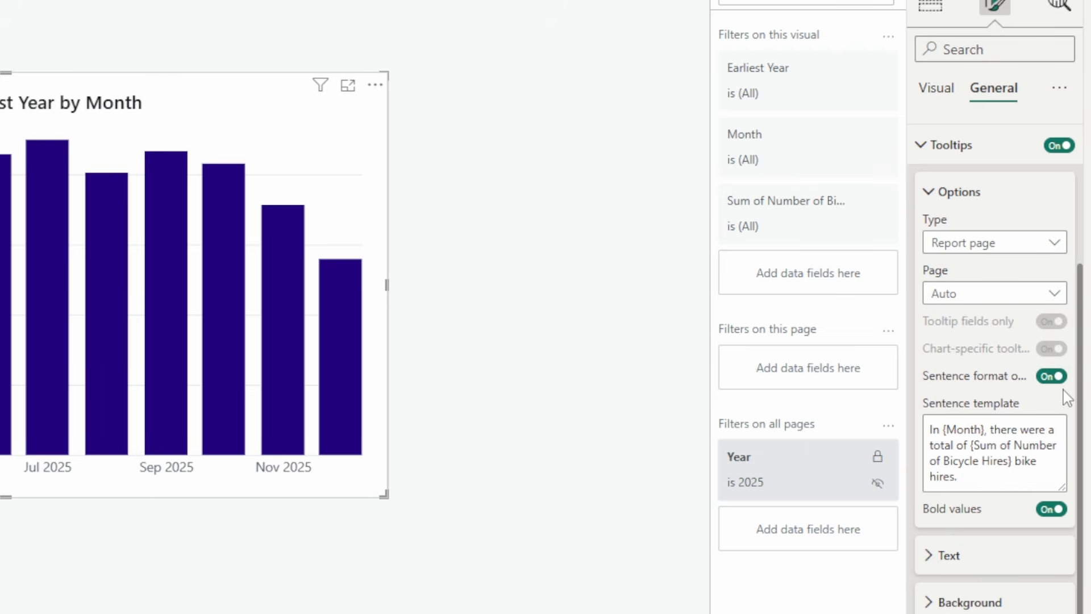
{"action": "mouse_move", "coordinate": [382, 300]}
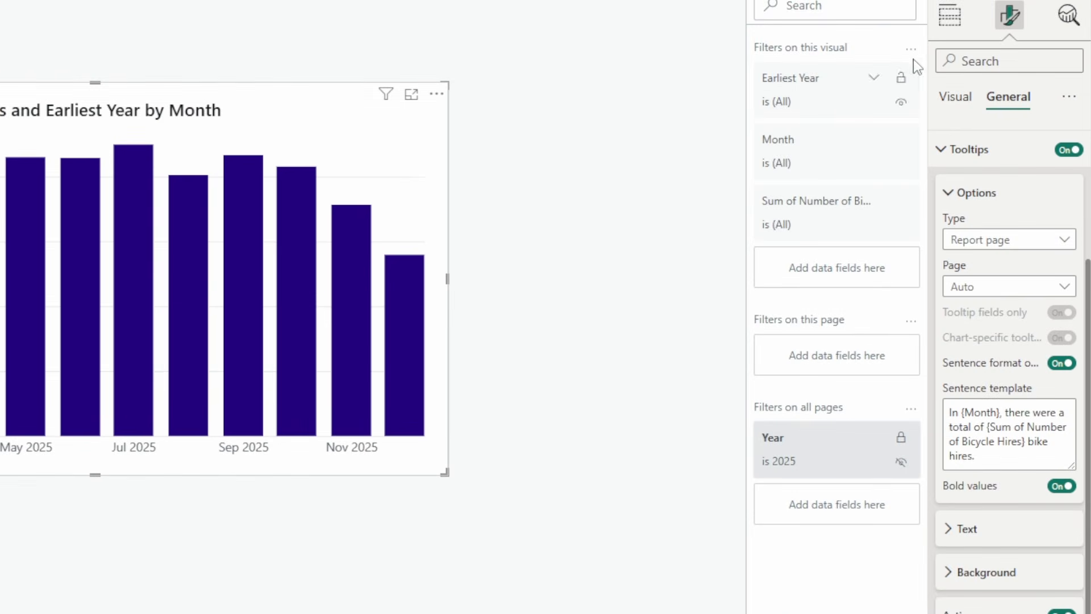
Rename the chart's Y-axis field for this visual to "Bike Hires" and check the November column's tooltip
{"action": "left_click", "coordinate": [952, 22]}
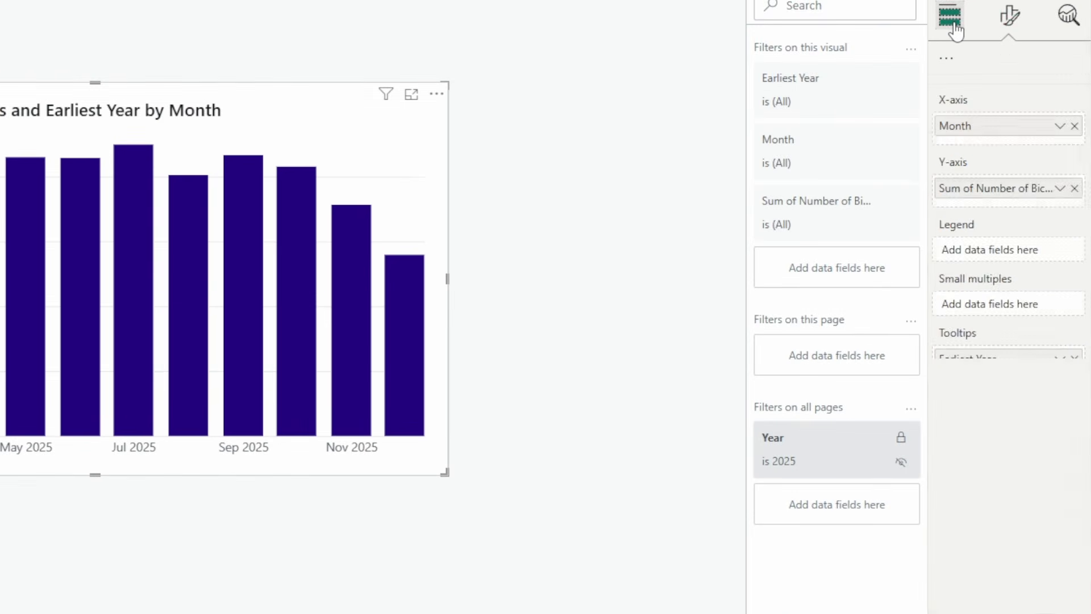
{"action": "double_click", "coordinate": [983, 360]}
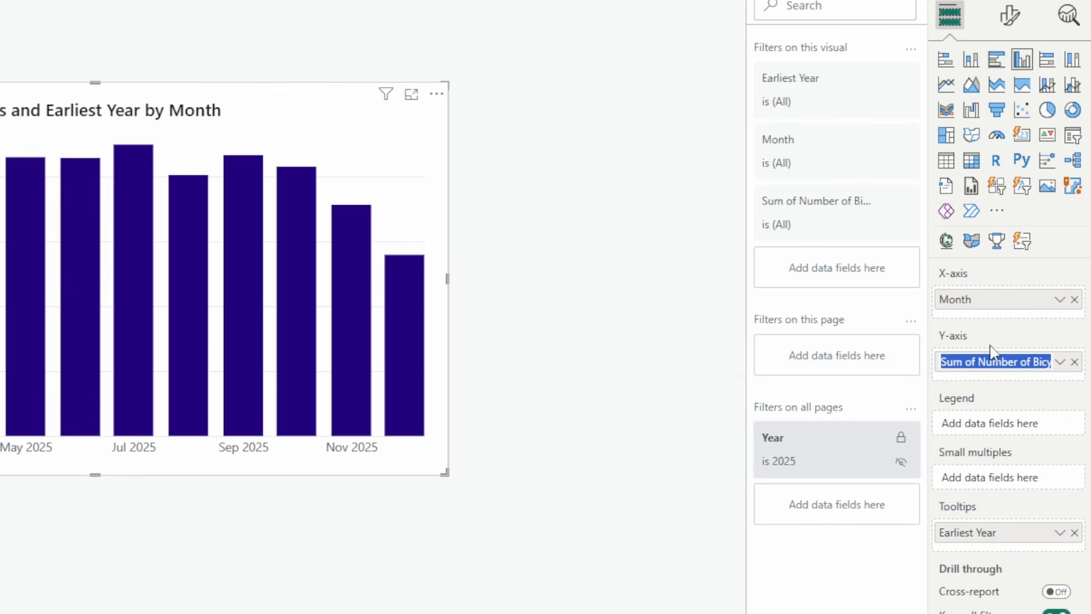
{"action": "type", "text": "Bike Hire"}
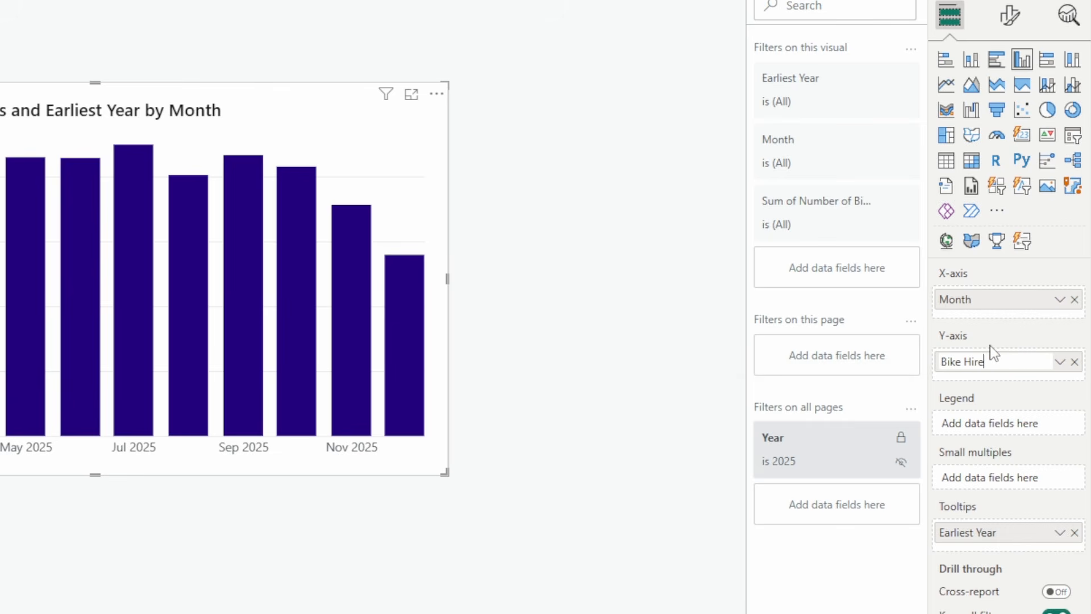
{"action": "type", "text": "s"}
{"action": "key", "text": "Return"}
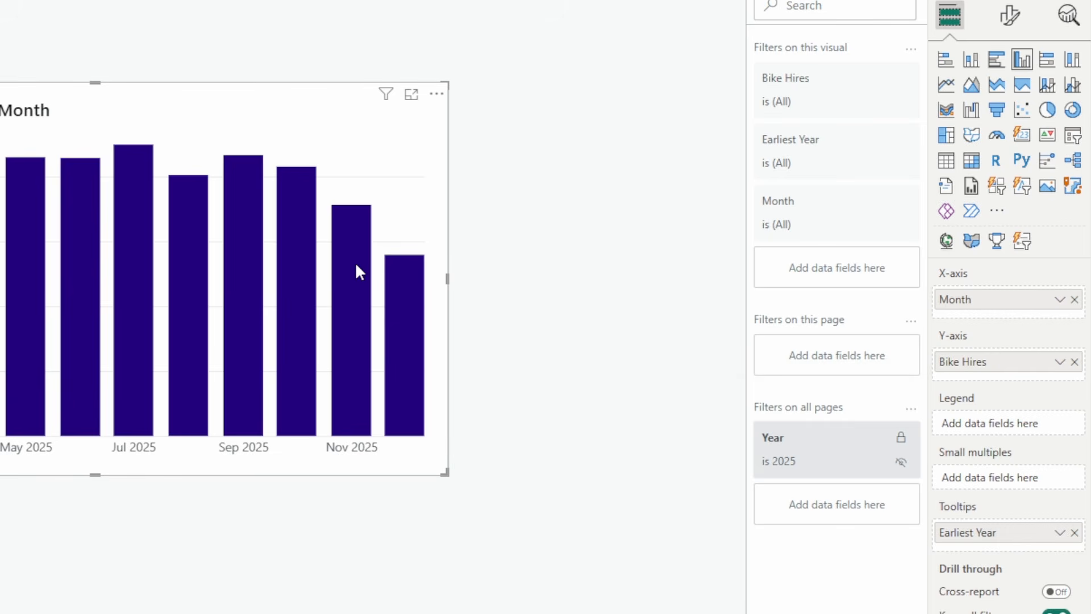
{"action": "mouse_move", "coordinate": [356, 266]}
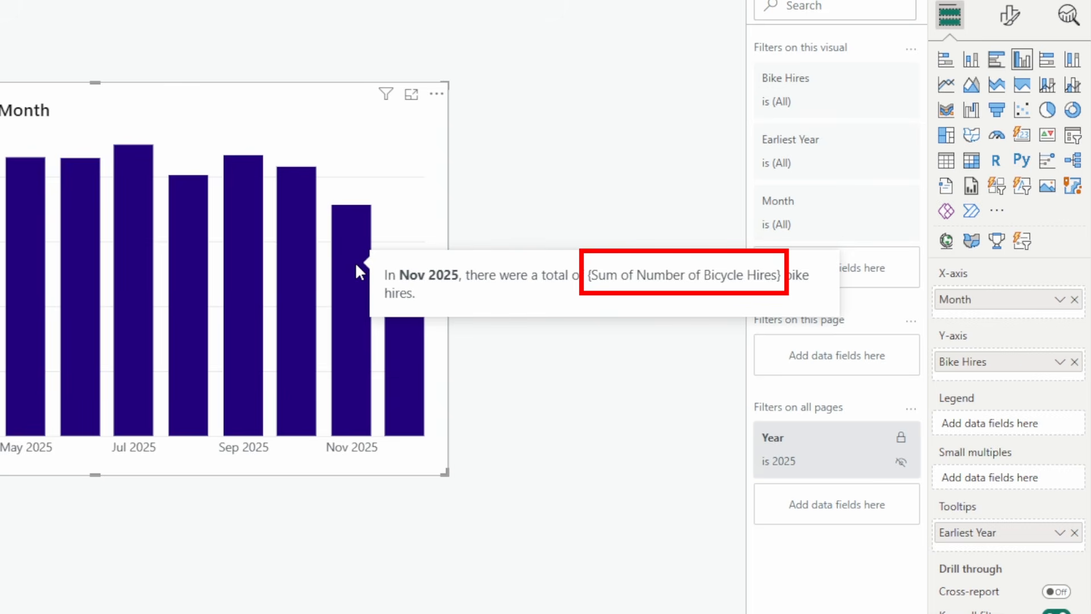
Replace the {Sum of Number of Bicycle Hires} placeholder in the tooltip's sentence template with {Bike Hires}
{"action": "left_click", "coordinate": [1009, 15]}
{"action": "left_click", "coordinate": [1015, 106]}
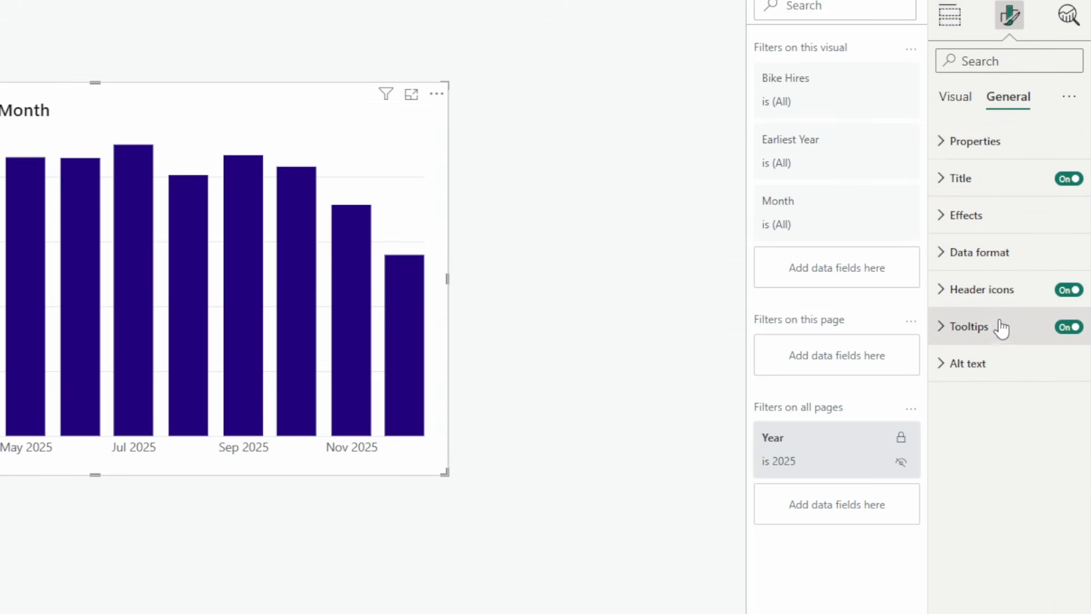
{"action": "left_click", "coordinate": [984, 328]}
{"action": "left_click", "coordinate": [978, 321]}
{"action": "left_click", "coordinate": [967, 325]}
{"action": "scroll", "coordinate": [1001, 511], "scroll_direction": "down", "scroll_amount": 3}
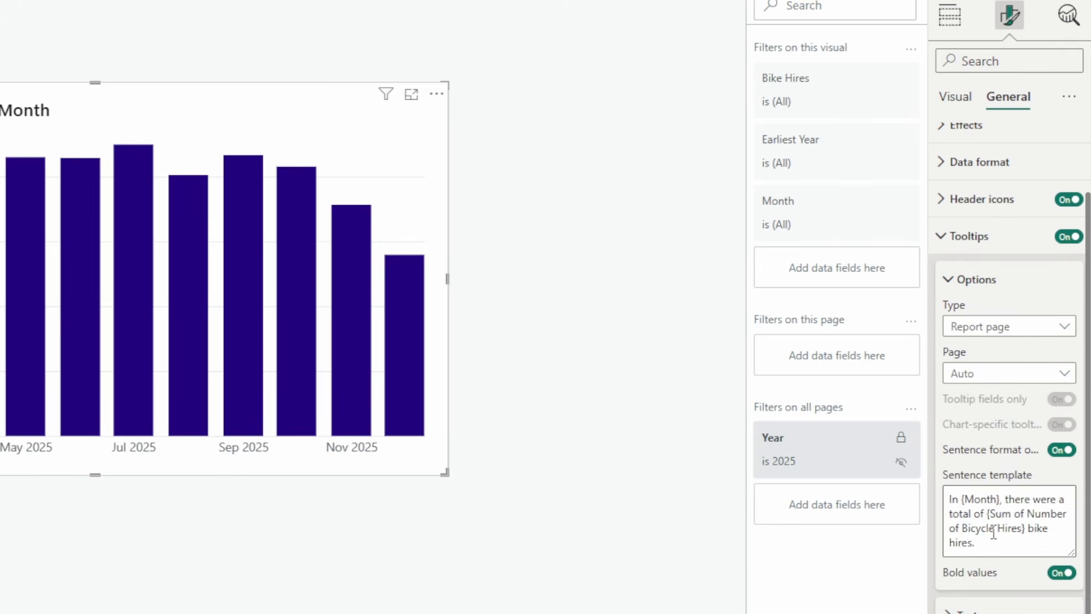
{"action": "left_click_drag", "start_coordinate": [994, 528], "coordinate": [990, 514]}
{"action": "type", "text": "Bike"}
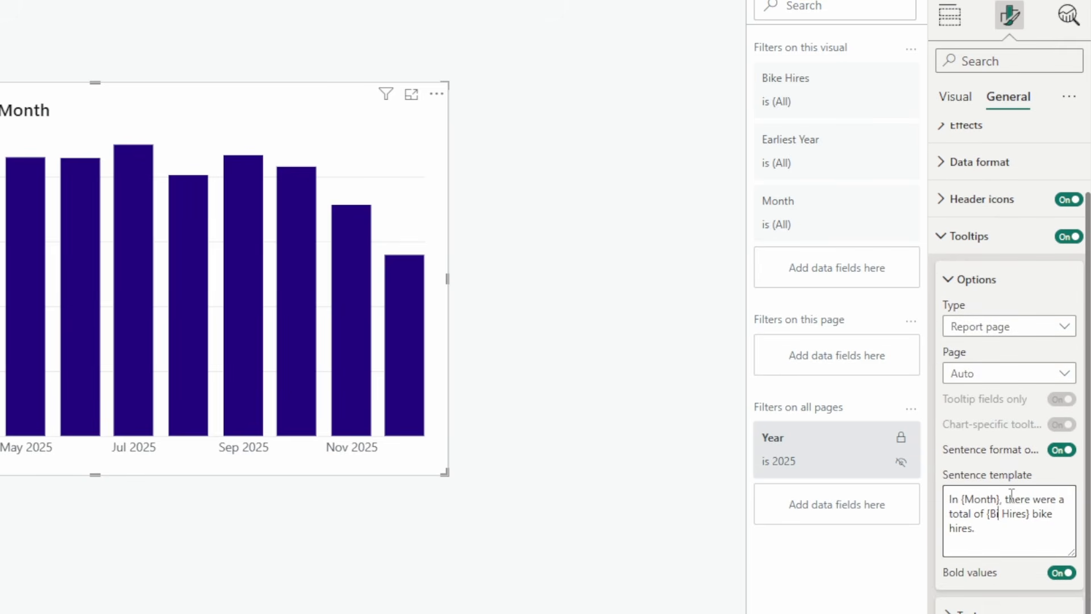
{"action": "mouse_move", "coordinate": [348, 351]}
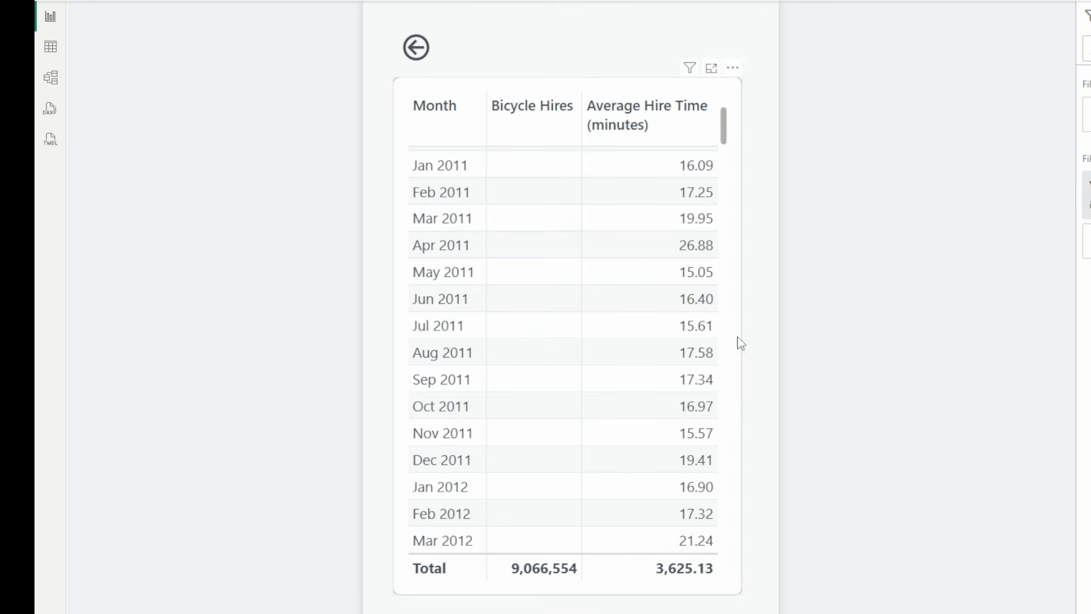
Add the Month field from the Months table as a drill-through field on the page with the monthly hires table, and check the June column's tooltip
{"action": "left_click", "coordinate": [743, 291]}
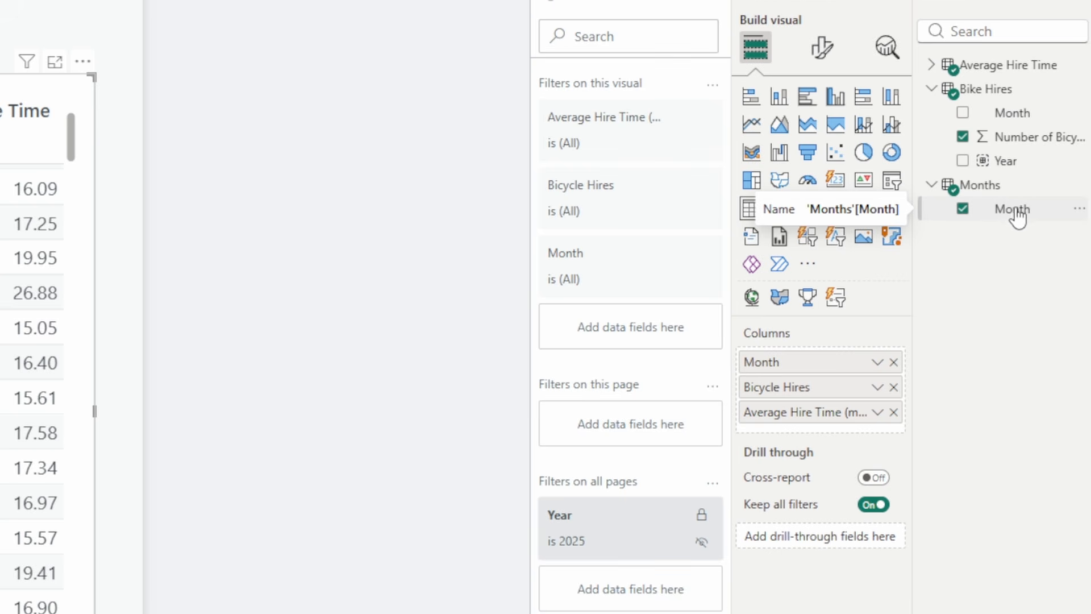
{"action": "left_click_drag", "start_coordinate": [1017, 224], "coordinate": [857, 550]}
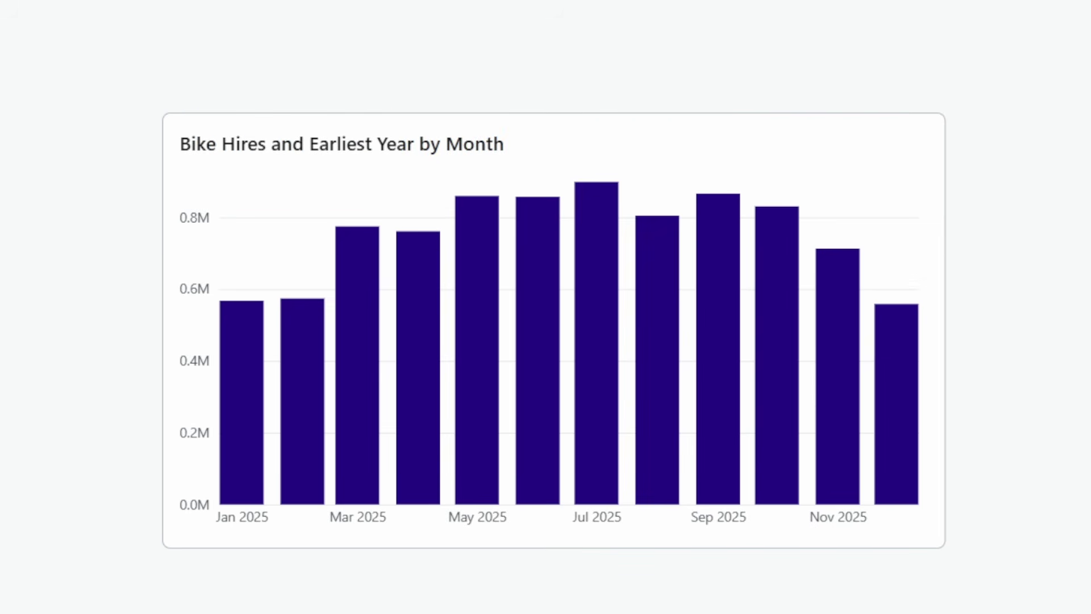
{"action": "mouse_move", "coordinate": [550, 301]}
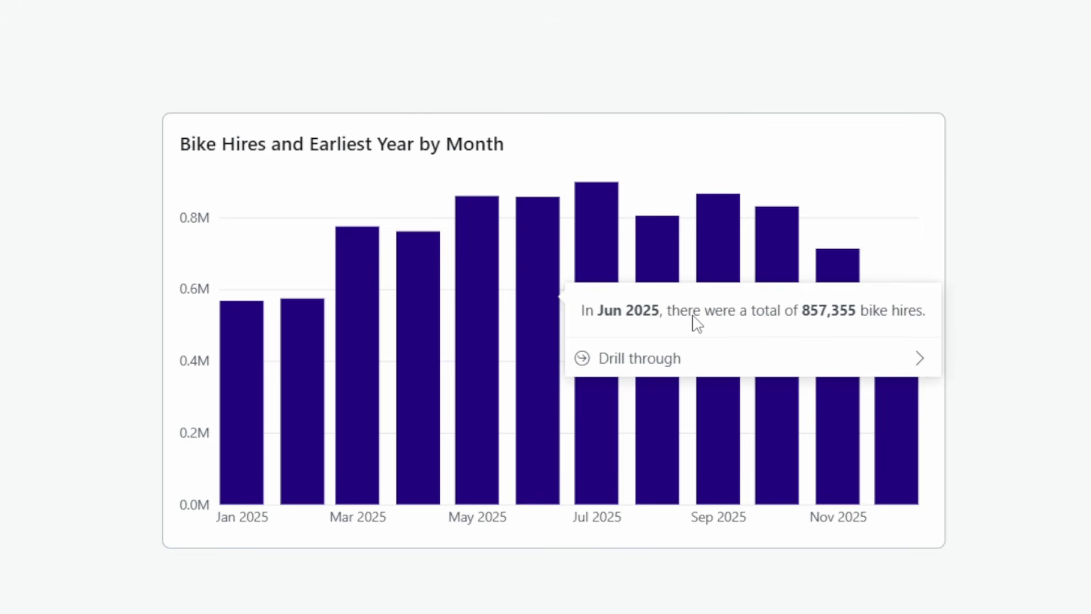
{"action": "mouse_move", "coordinate": [754, 370]}
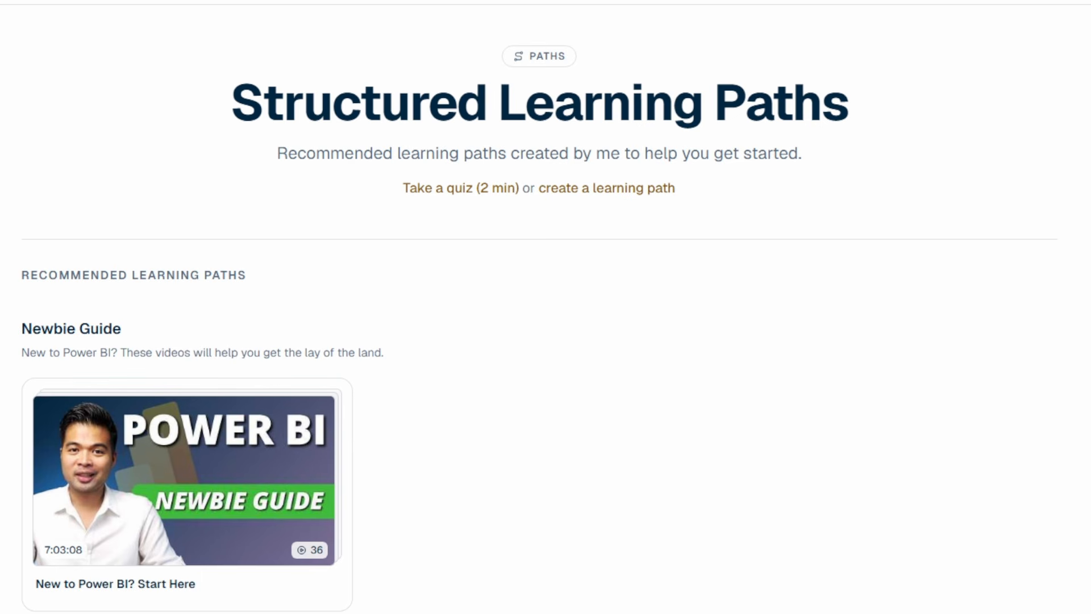
{"action": "scroll", "coordinate": [539, 307], "scroll_direction": "down", "scroll_amount": 4}
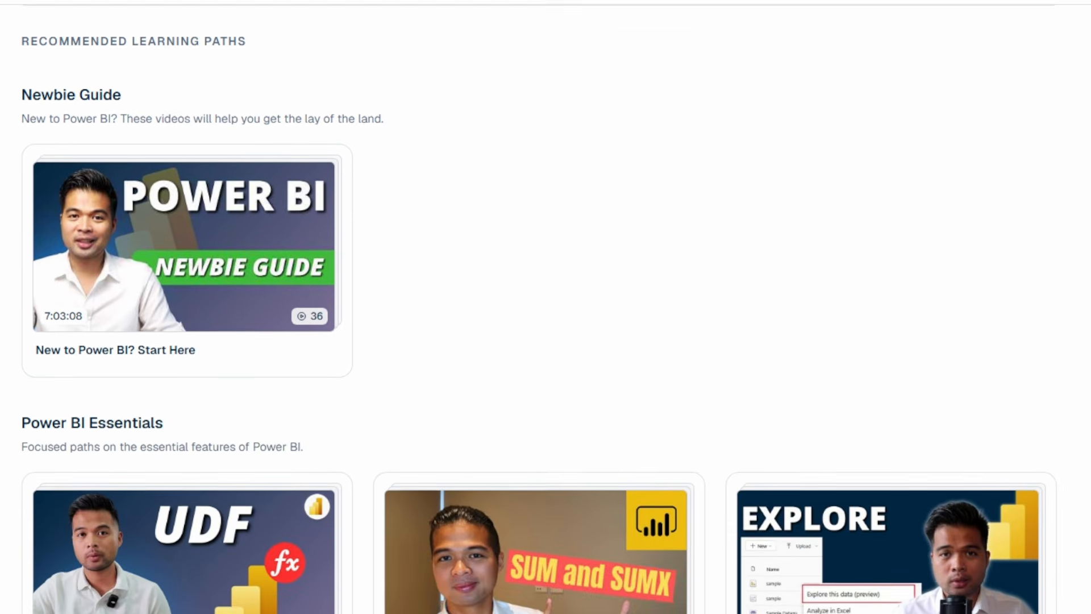
{"action": "scroll", "coordinate": [539, 306], "scroll_direction": "down", "scroll_amount": 8}
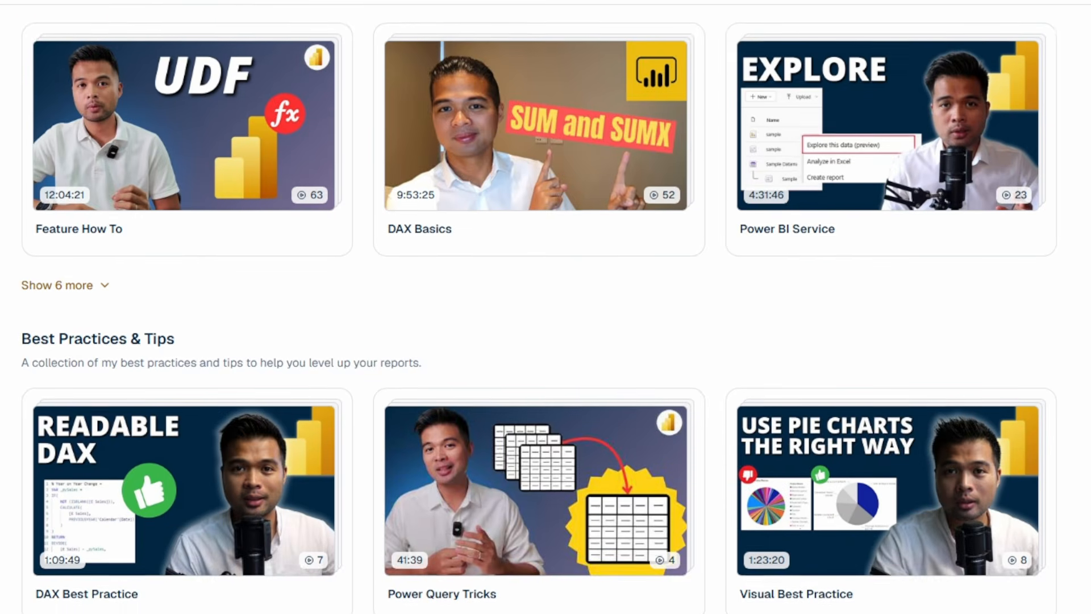
{"action": "scroll", "coordinate": [539, 307], "scroll_direction": "down", "scroll_amount": 11}
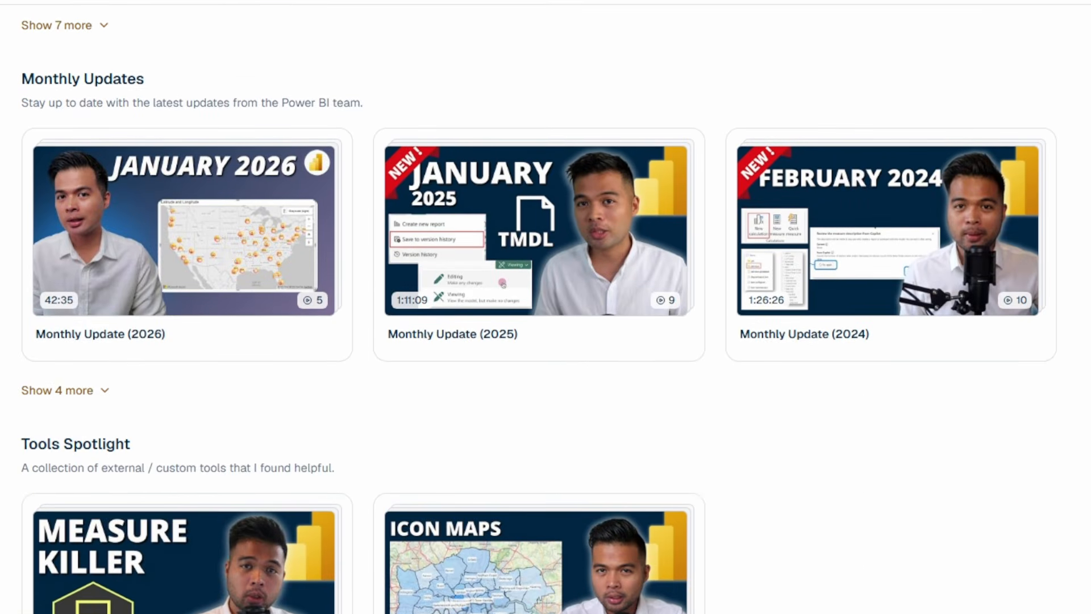
{"action": "scroll", "coordinate": [539, 307], "scroll_direction": "down", "scroll_amount": 9}
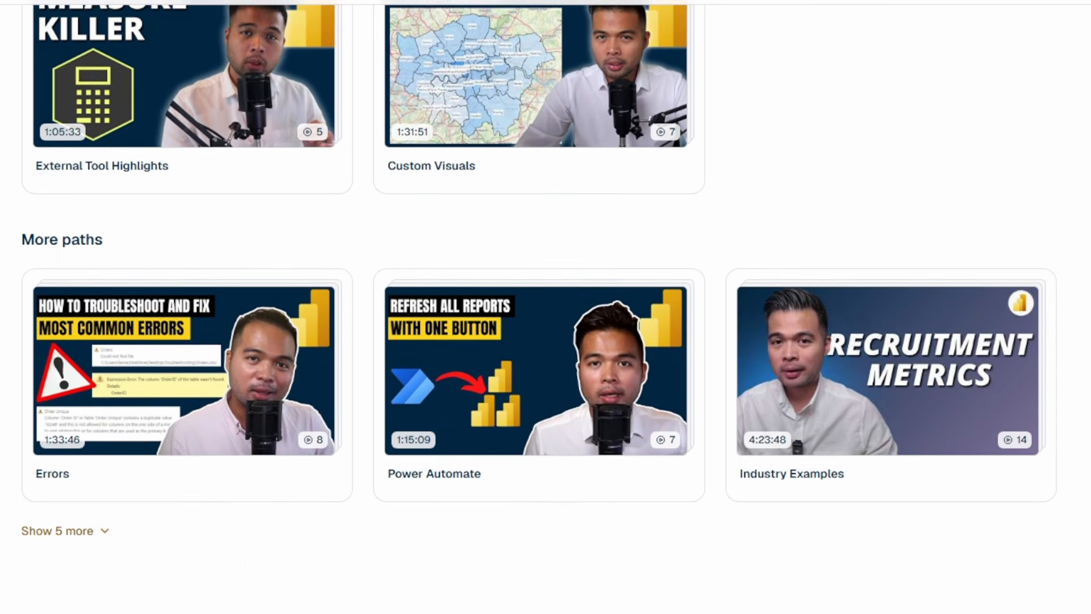
{"action": "scroll", "coordinate": [538, 307], "scroll_direction": "down", "scroll_amount": 1}
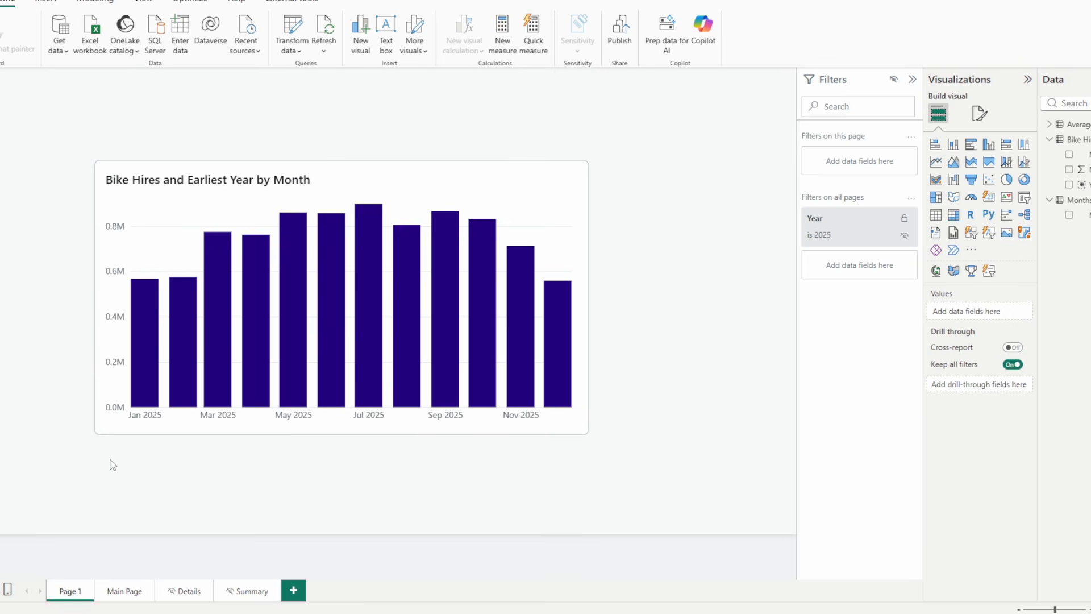
Add a new report page and allow it to be used as a tooltip
{"action": "left_click", "coordinate": [294, 591]}
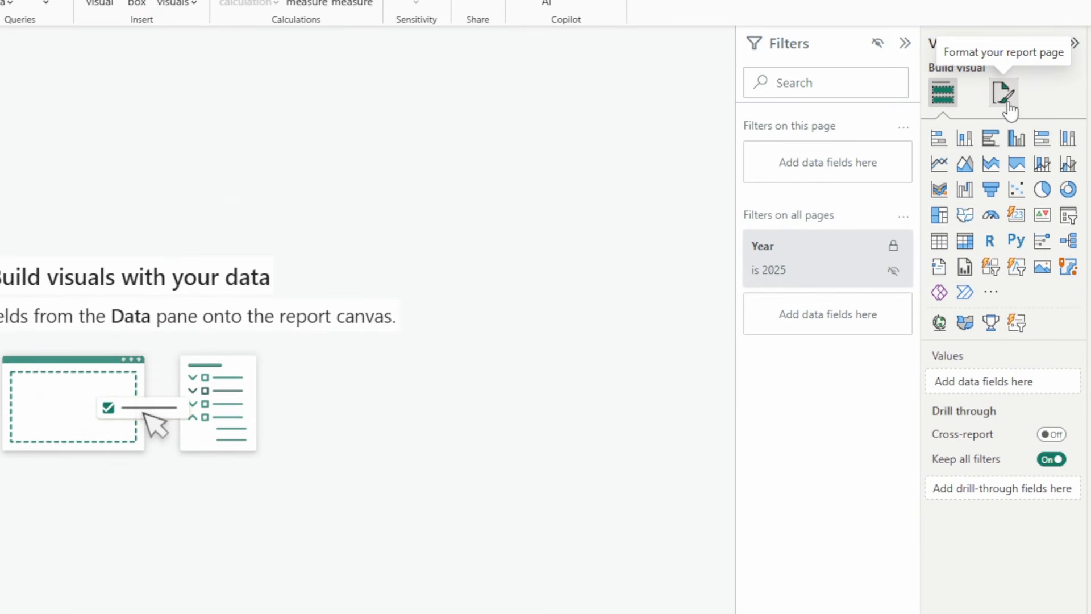
{"action": "left_click", "coordinate": [1004, 94]}
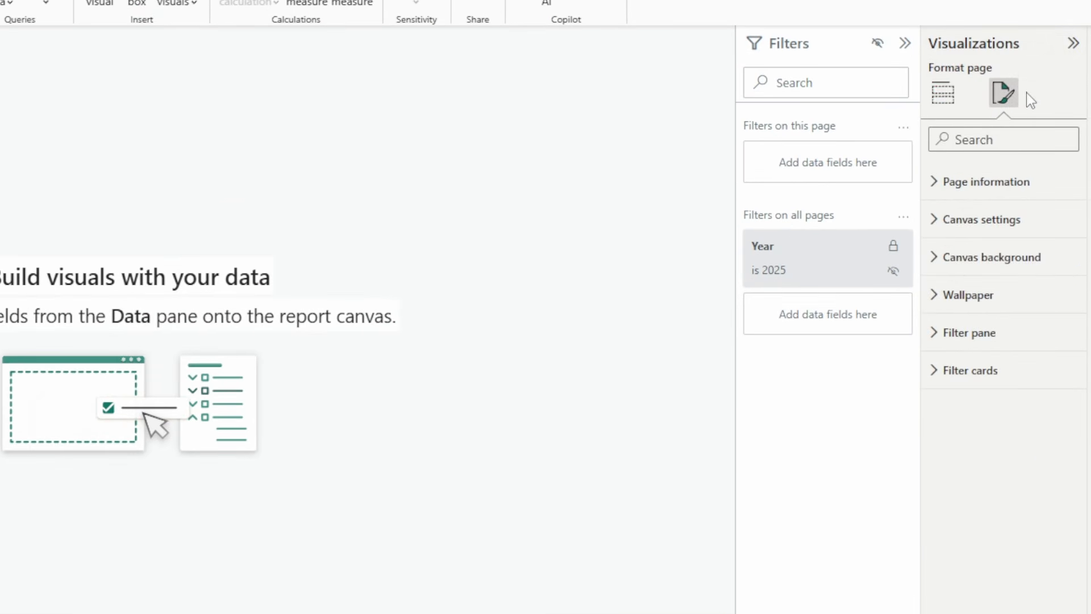
{"action": "left_click", "coordinate": [997, 196]}
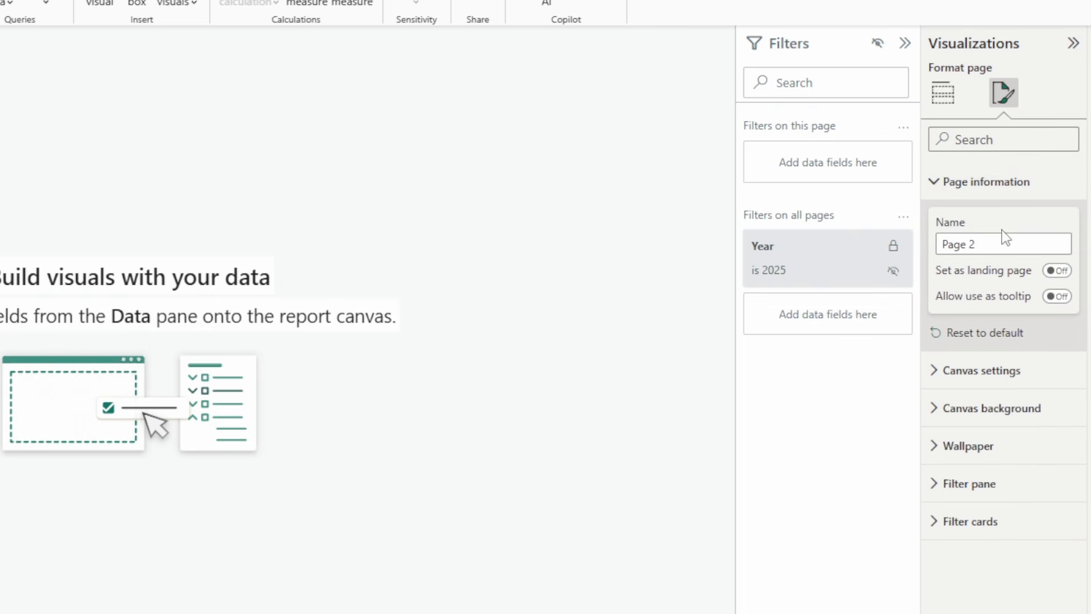
{"action": "left_click", "coordinate": [1061, 297]}
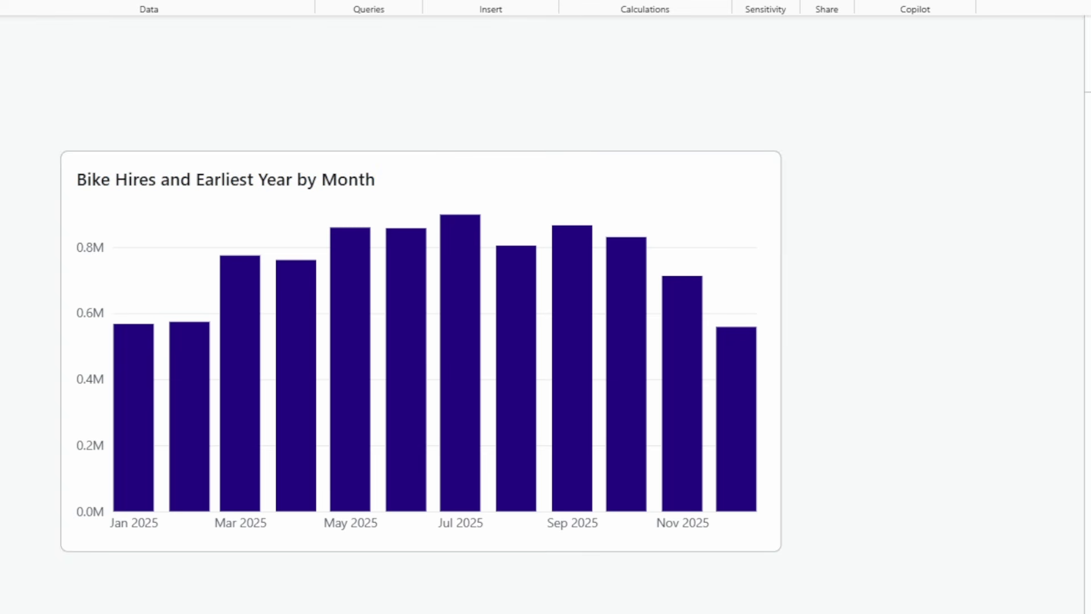
Keep the column chart's tooltip type as Report page and set its tooltip page to Page 2
{"action": "left_click", "coordinate": [319, 188]}
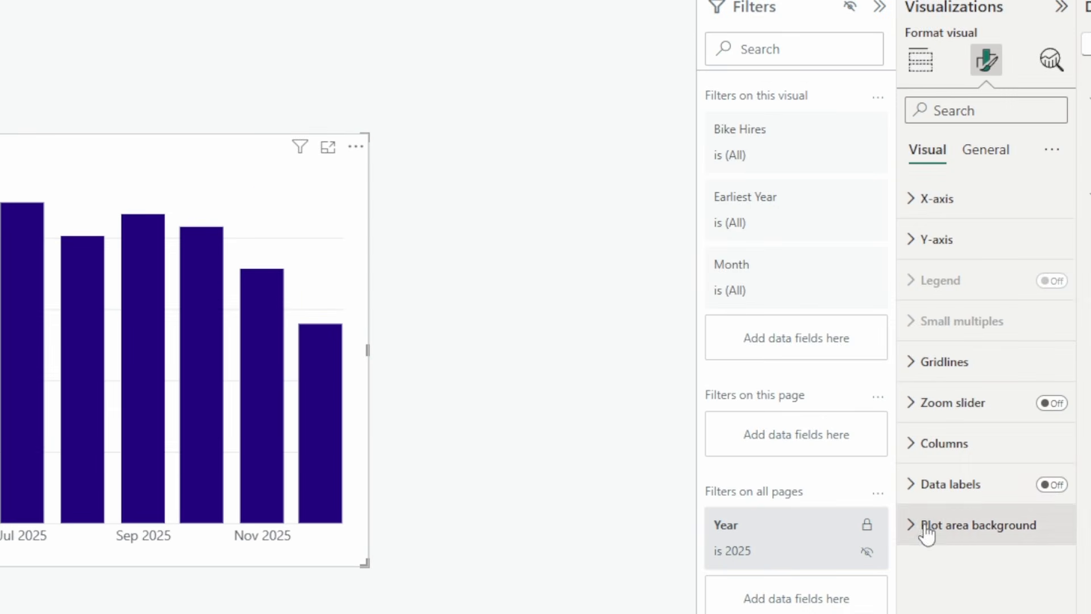
{"action": "left_click", "coordinate": [1003, 151]}
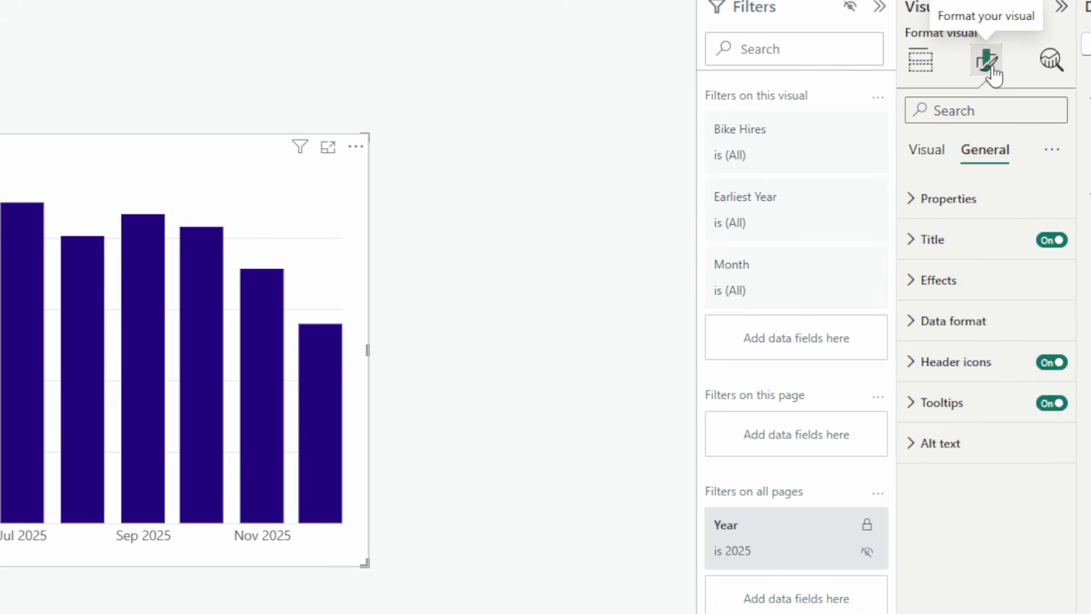
{"action": "left_click", "coordinate": [965, 407]}
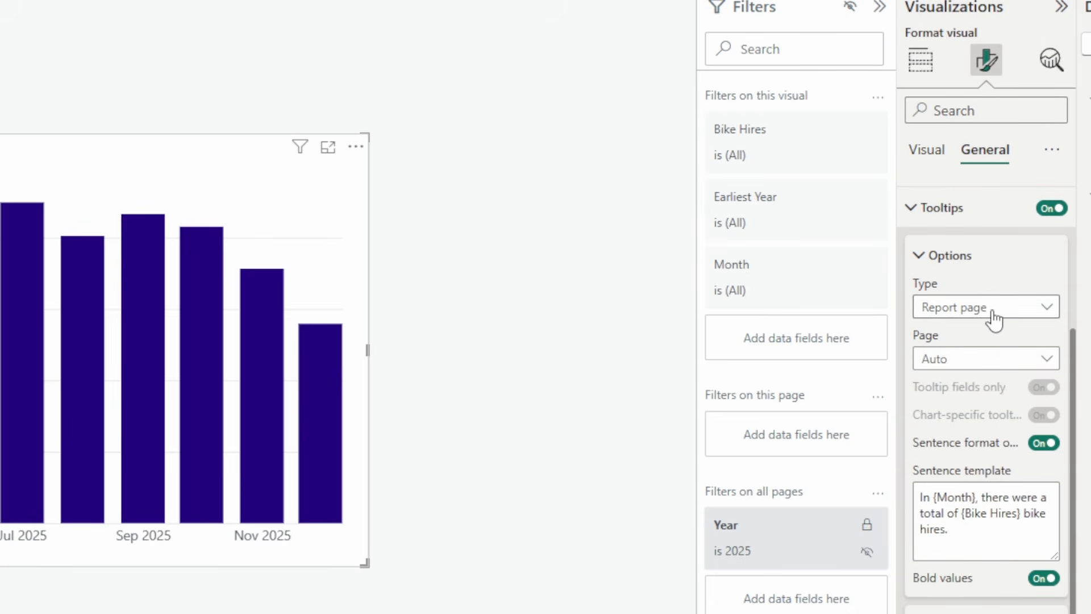
{"action": "left_click", "coordinate": [994, 320]}
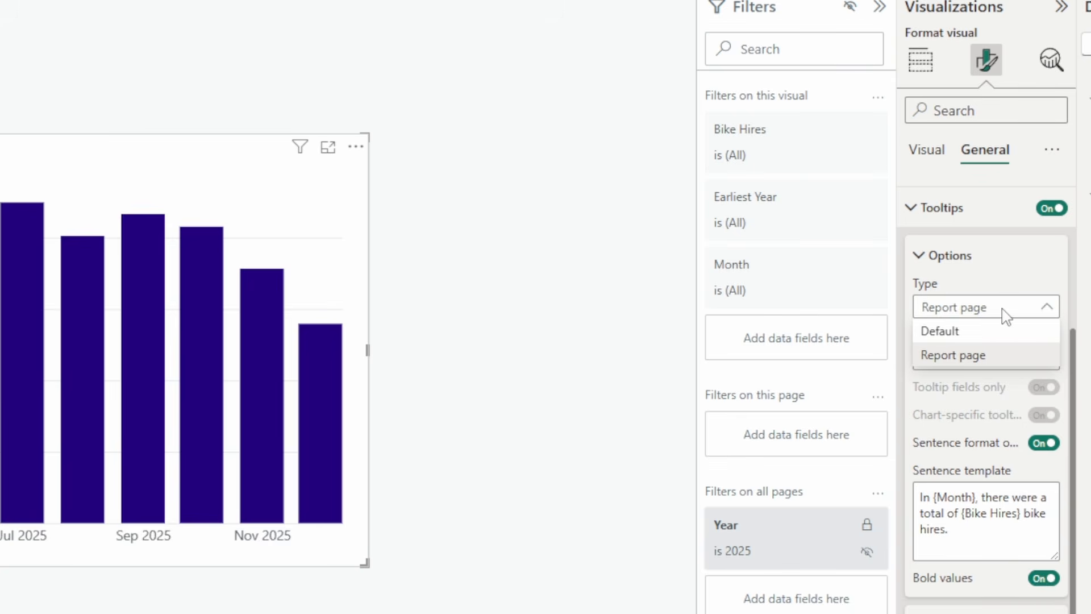
{"action": "left_click", "coordinate": [1003, 313]}
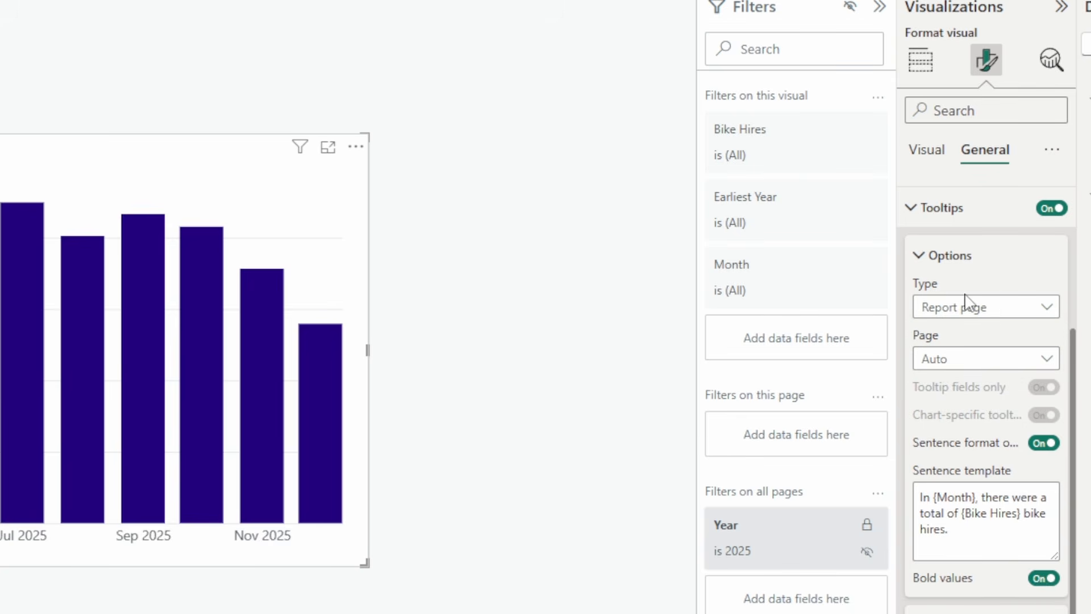
{"action": "left_click", "coordinate": [964, 361]}
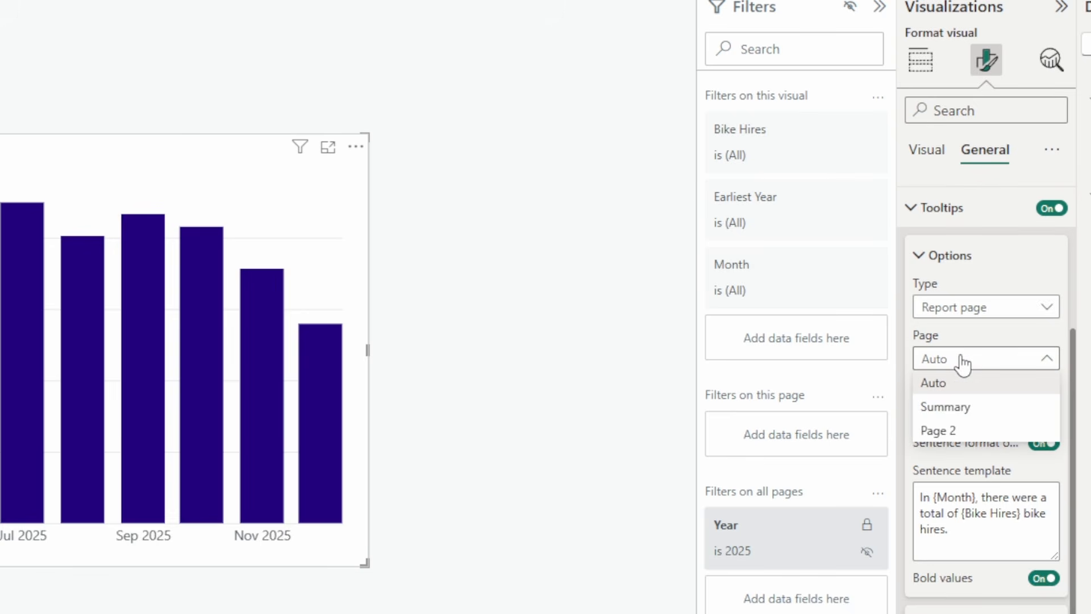
{"action": "left_click", "coordinate": [954, 432]}
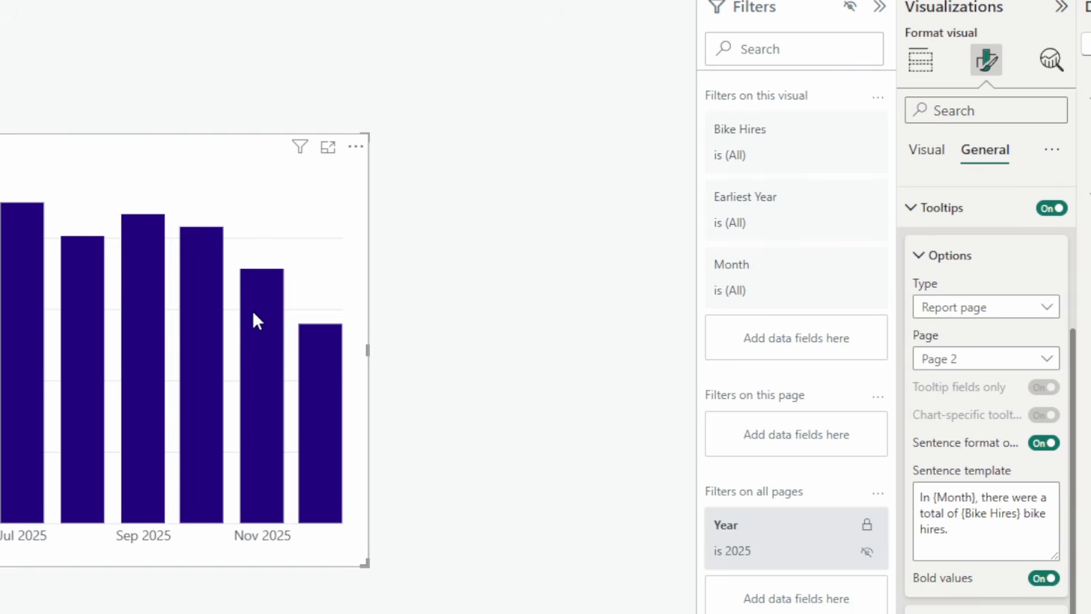
{"action": "mouse_move", "coordinate": [254, 313]}
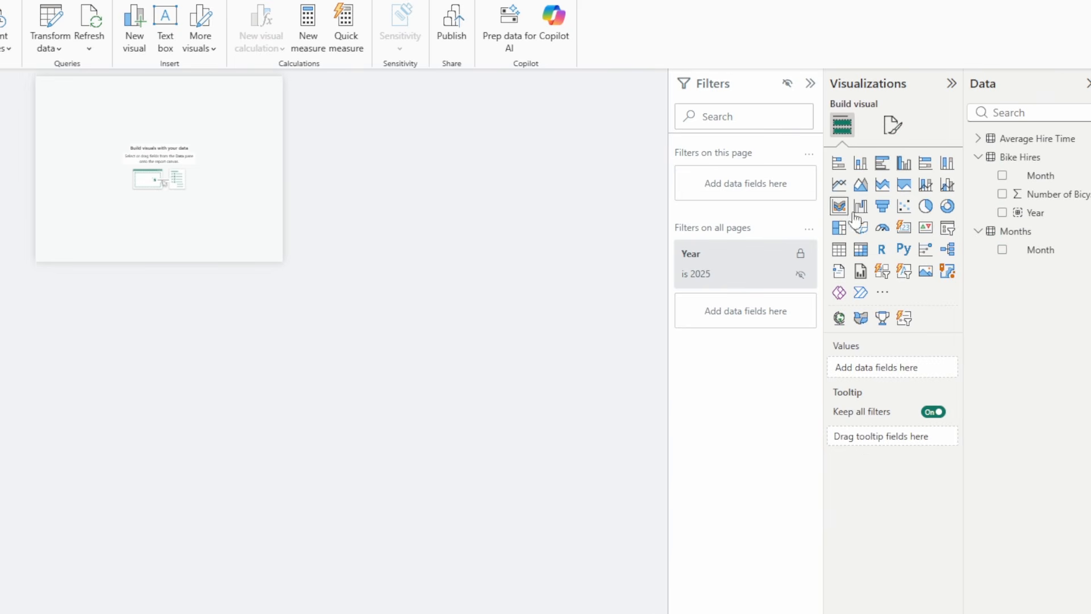
Add a card visual to the tooltip page showing Number of Bicycle Hires from the Bike Hires table
{"action": "left_click", "coordinate": [904, 227]}
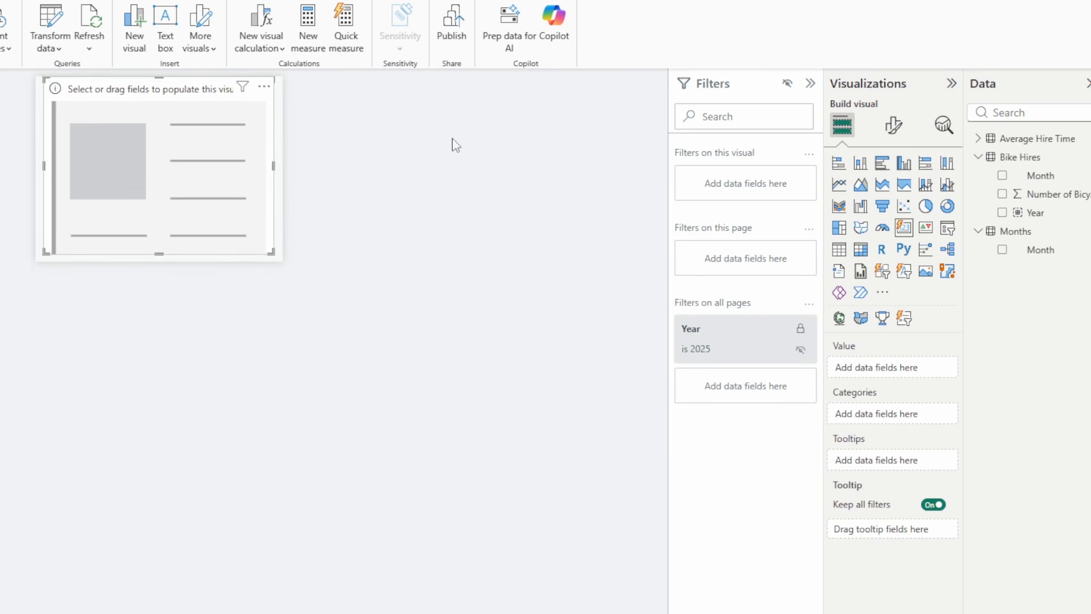
{"action": "left_click_drag", "start_coordinate": [1056, 198], "coordinate": [189, 184]}
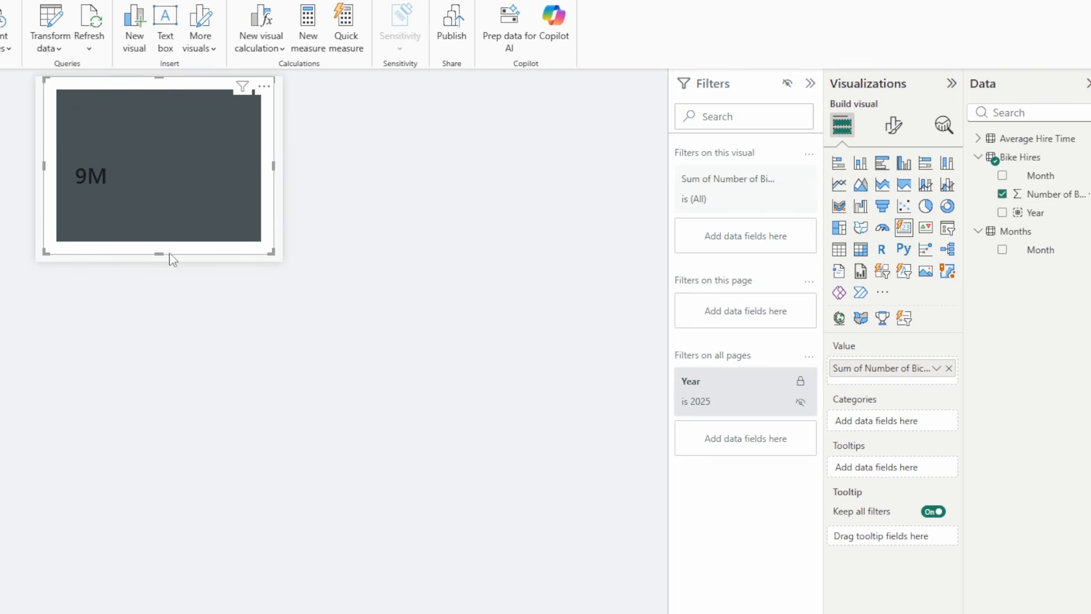
Set the callout value's display units to None for the card's Sum of Number of Bicycle Hires, and check the column chart's tooltips
{"action": "left_click", "coordinate": [885, 131]}
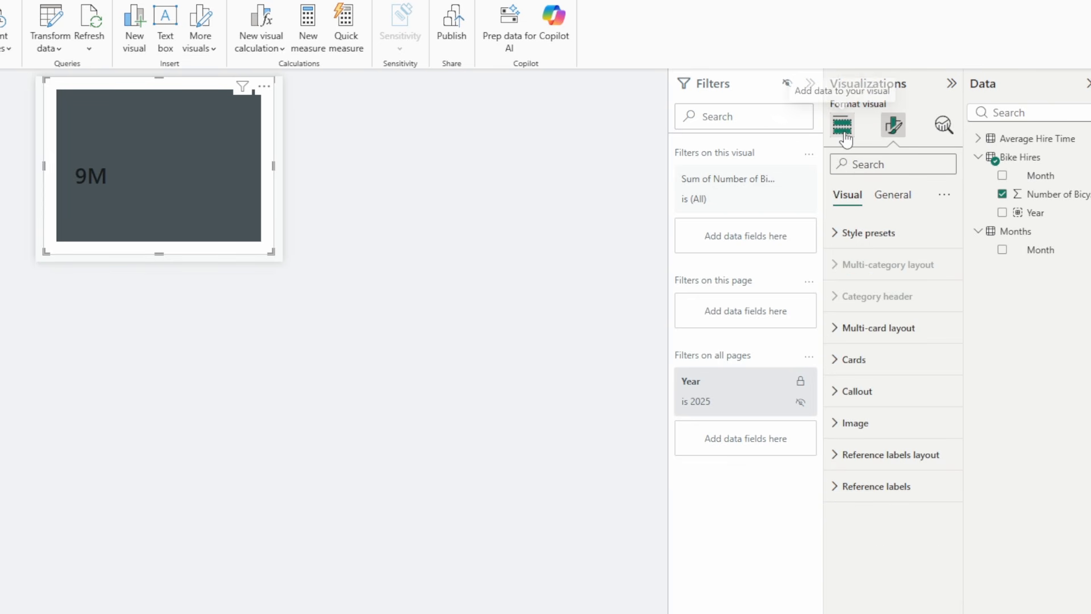
{"action": "left_click", "coordinate": [845, 126]}
{"action": "left_click", "coordinate": [893, 125]}
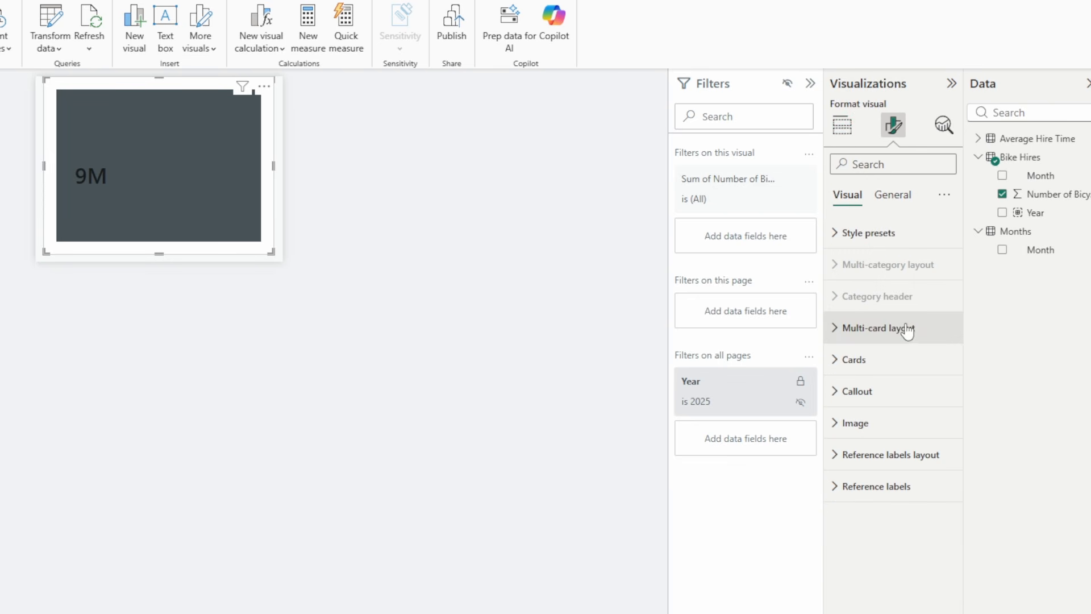
{"action": "left_click", "coordinate": [882, 403]}
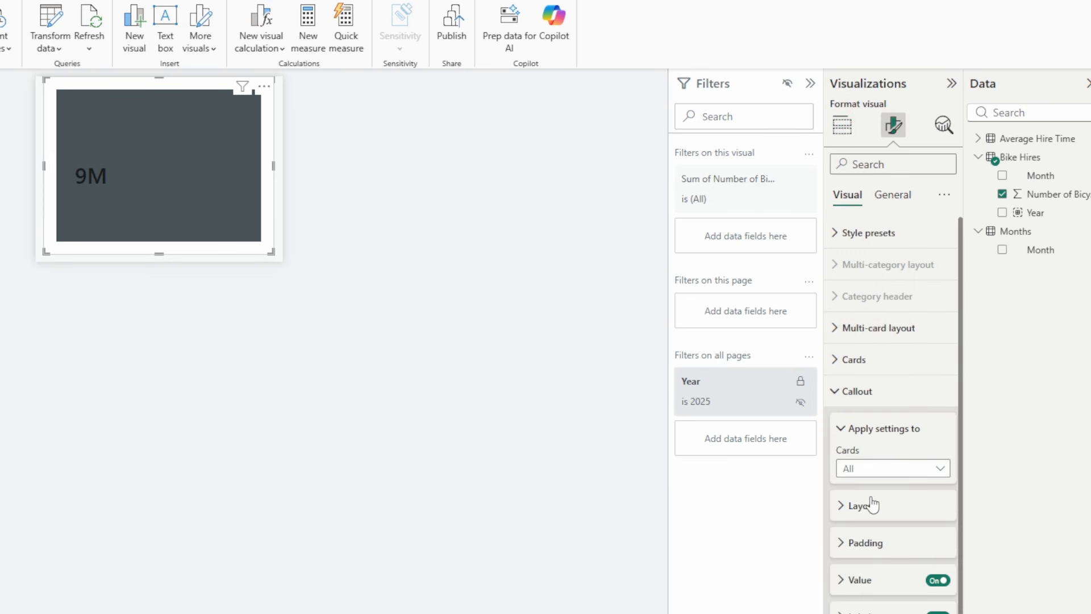
{"action": "left_click", "coordinate": [876, 478]}
{"action": "left_click", "coordinate": [870, 505]}
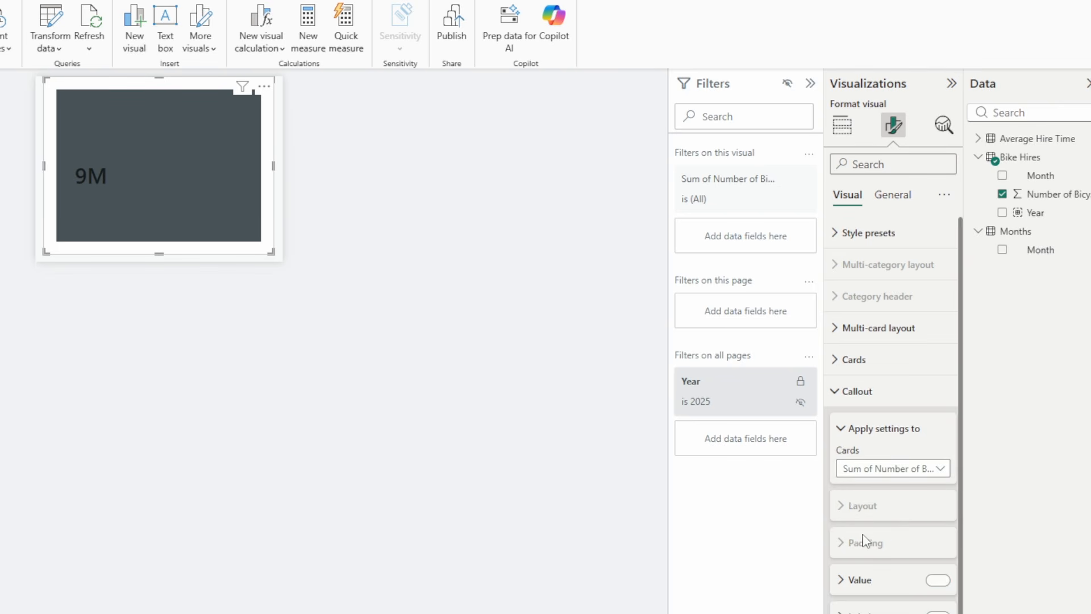
{"action": "left_click", "coordinate": [858, 582]}
{"action": "scroll", "coordinate": [868, 547], "scroll_direction": "down", "scroll_amount": 3}
{"action": "left_click", "coordinate": [893, 499]}
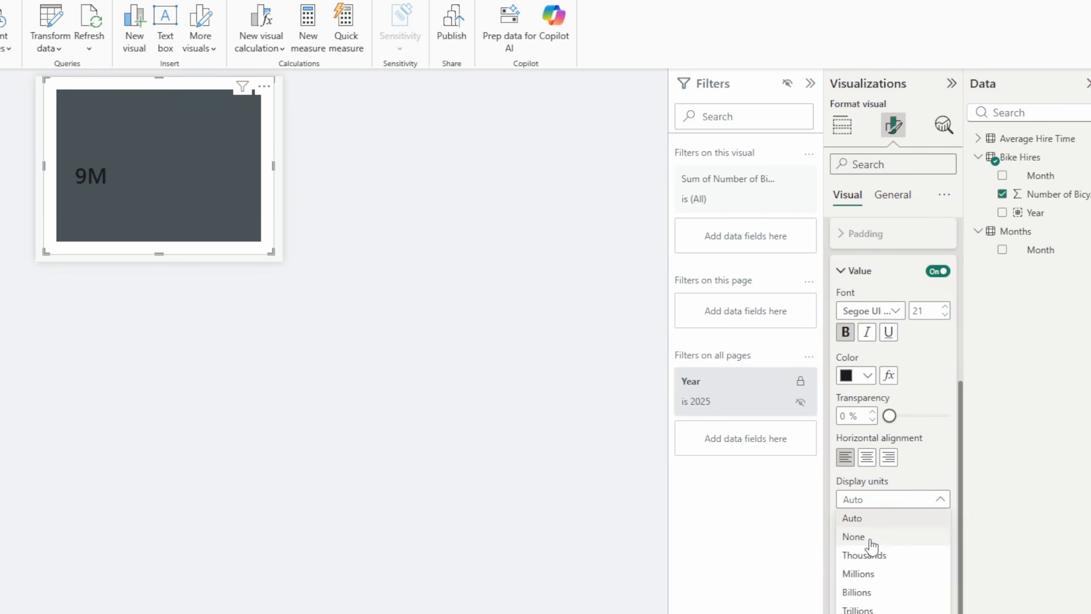
{"action": "left_click", "coordinate": [861, 534]}
{"action": "left_click", "coordinate": [425, 181]}
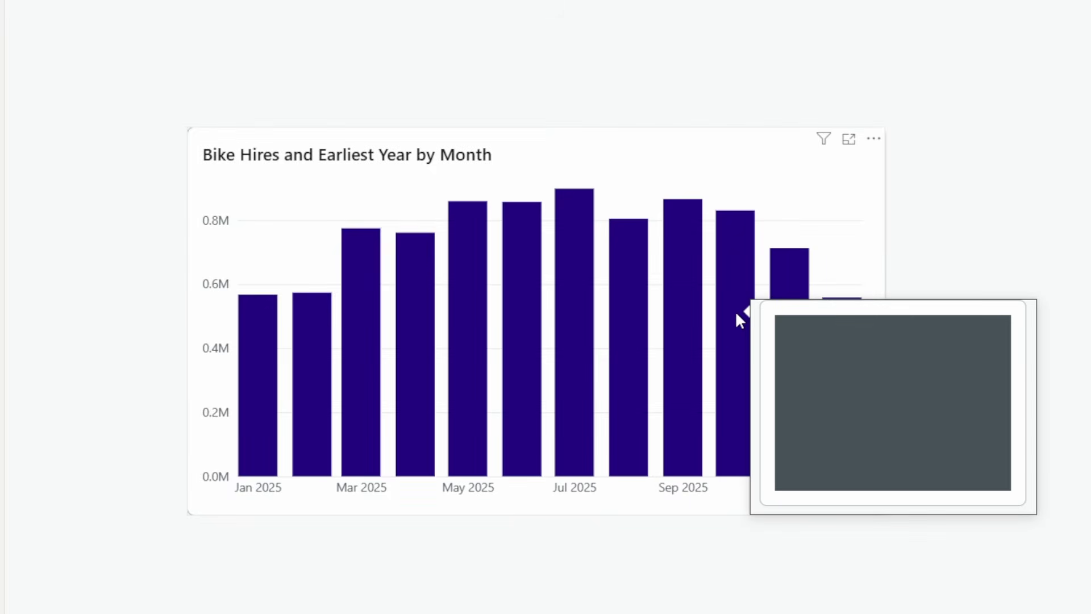
{"action": "mouse_move", "coordinate": [693, 309]}
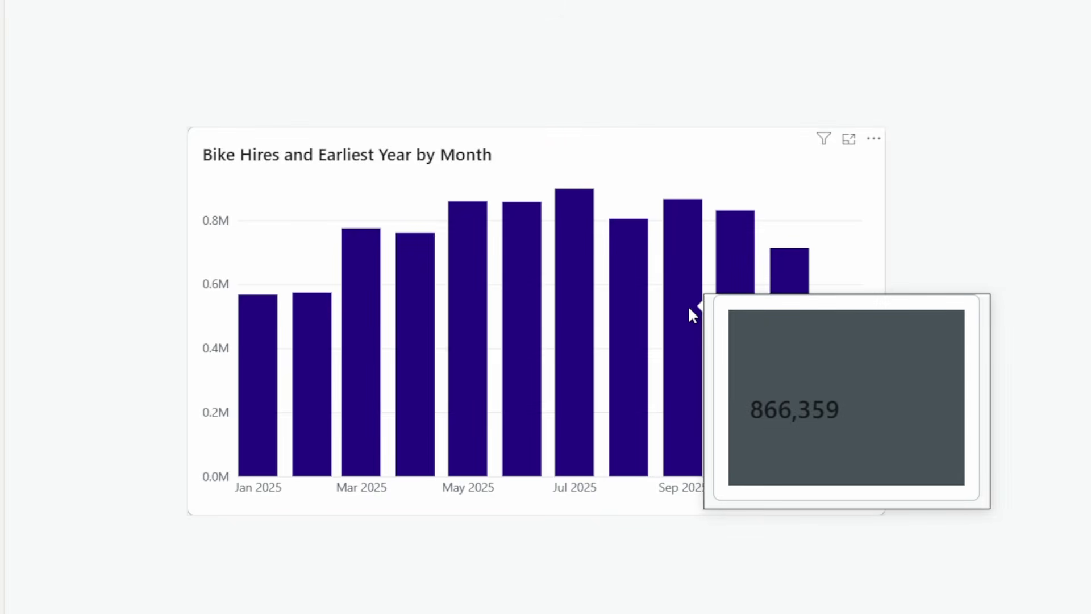
{"action": "mouse_move", "coordinate": [637, 306]}
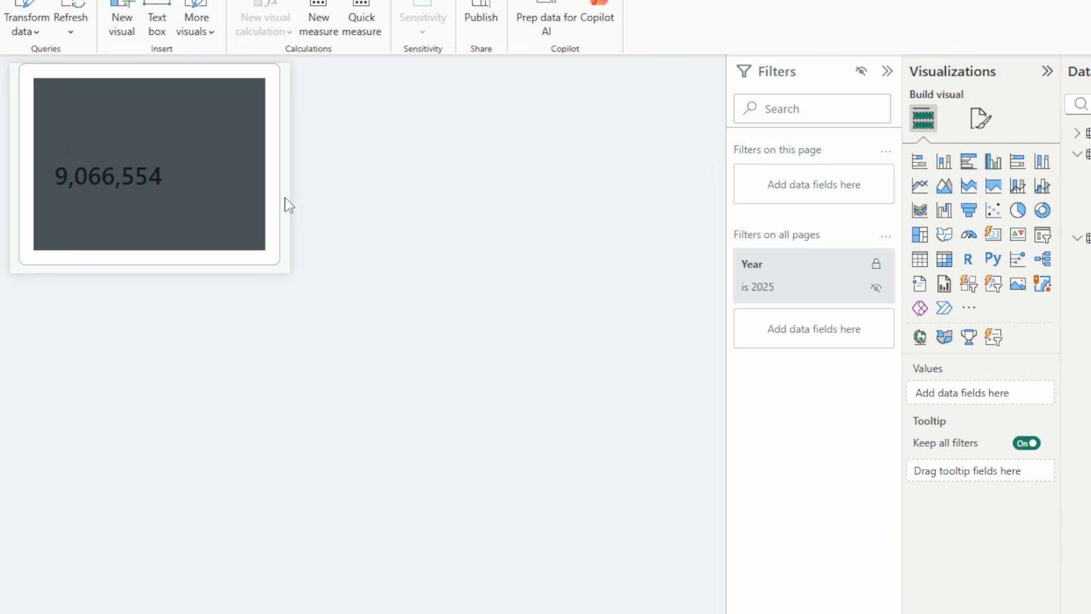
Set Page 2's canvas to a custom size of 800 by 800 px, and check the column chart's tooltips on Page 1
{"action": "left_click", "coordinate": [981, 118]}
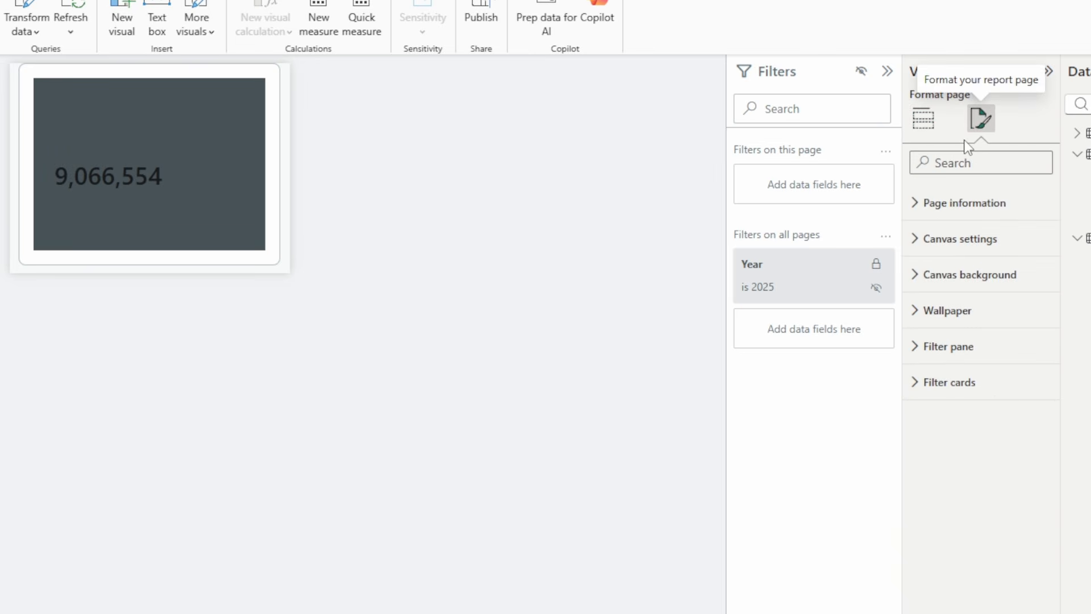
{"action": "left_click", "coordinate": [969, 250]}
{"action": "left_click", "coordinate": [961, 299]}
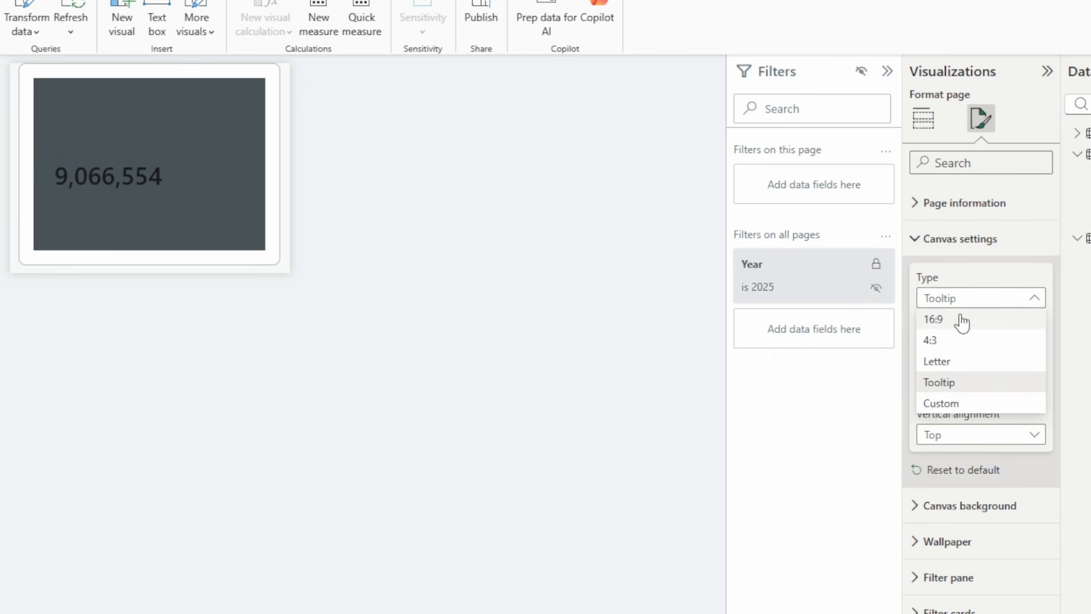
{"action": "left_click", "coordinate": [966, 404]}
{"action": "double_click", "coordinate": [929, 343]}
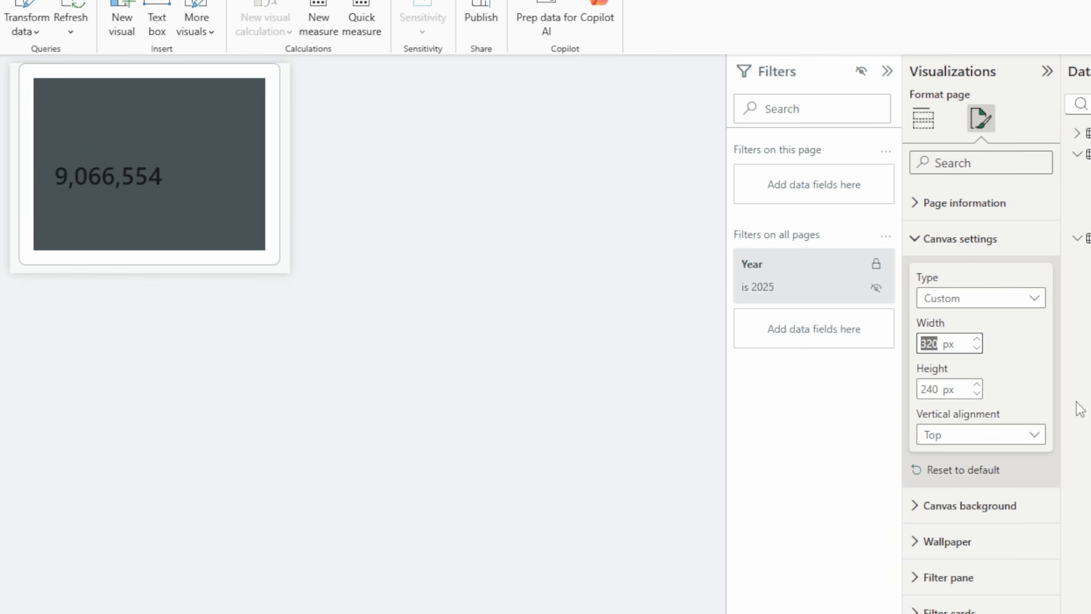
{"action": "type", "text": "800"}
{"action": "left_click", "coordinate": [948, 389]}
{"action": "type", "text": "800"}
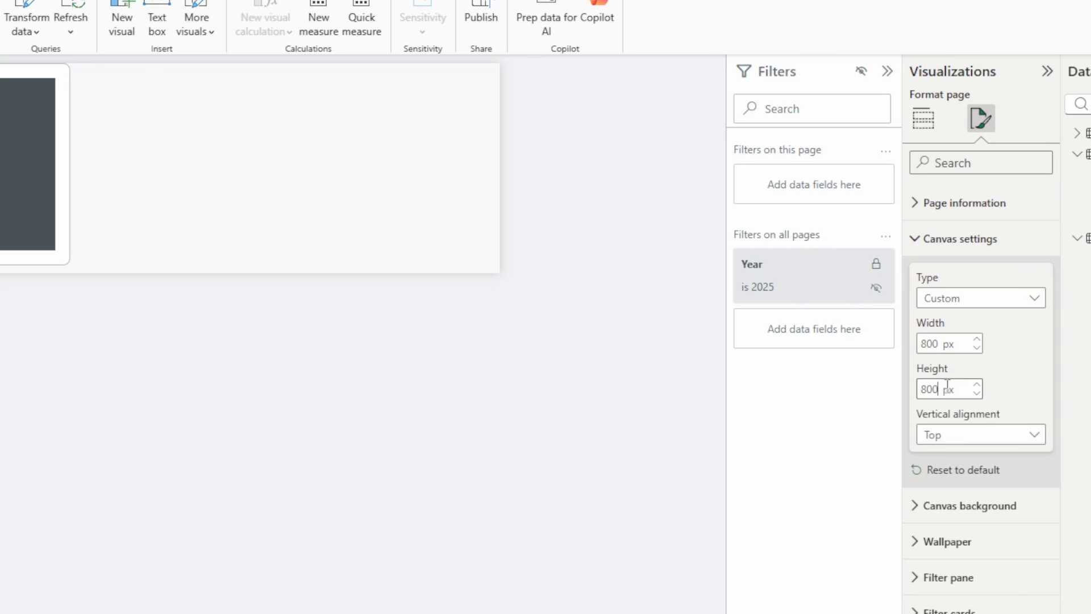
{"action": "key", "text": "Return"}
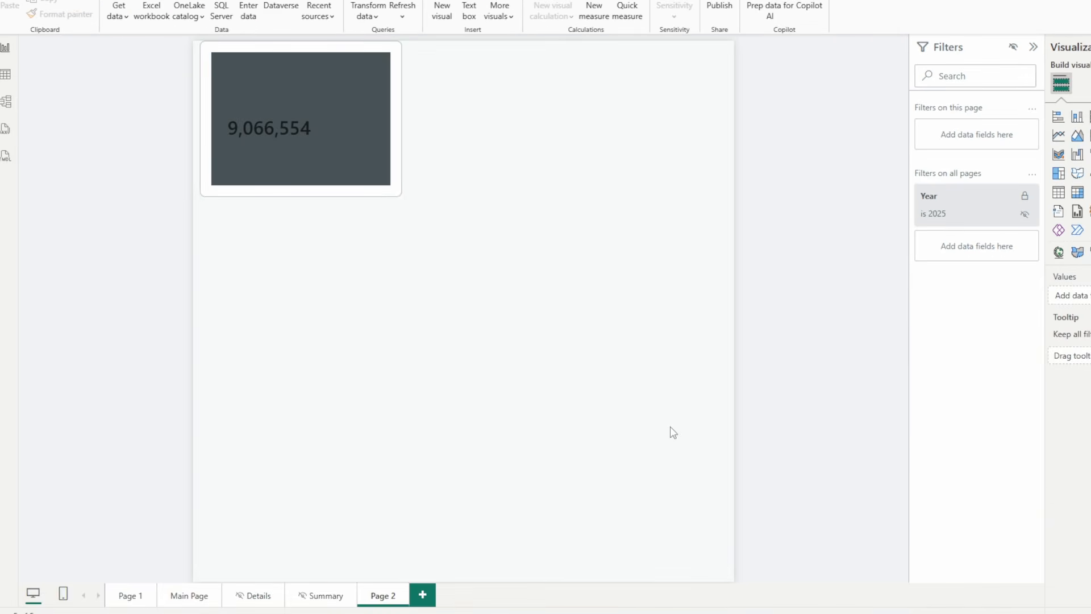
{"action": "left_click", "coordinate": [133, 597]}
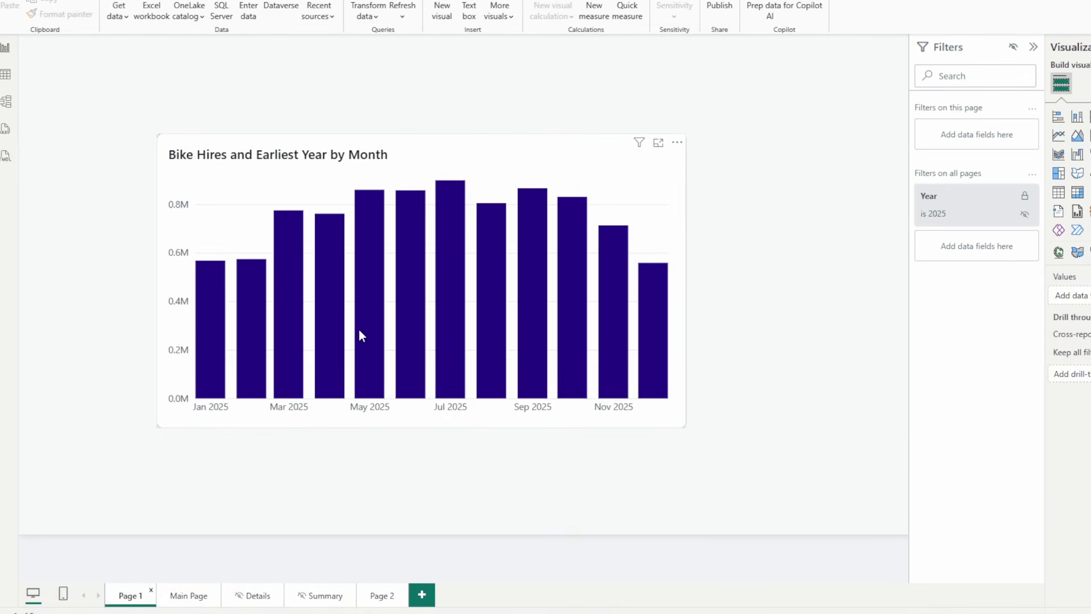
{"action": "mouse_move", "coordinate": [359, 329]}
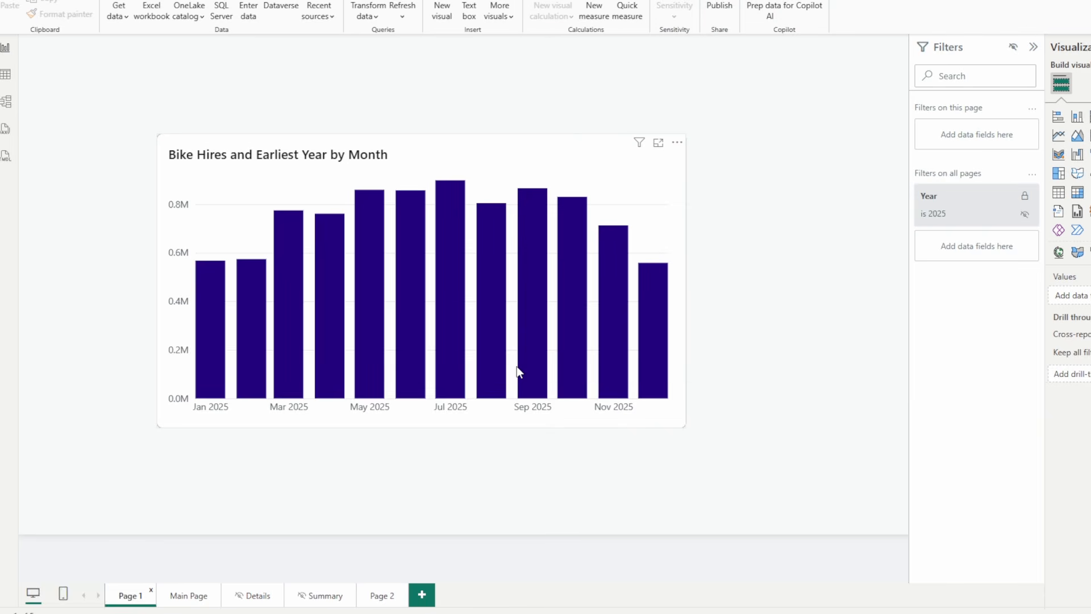
View the Summary page, set it as the column chart's tooltip page, and check the tooltips on the July and August columns
{"action": "left_click", "coordinate": [320, 595]}
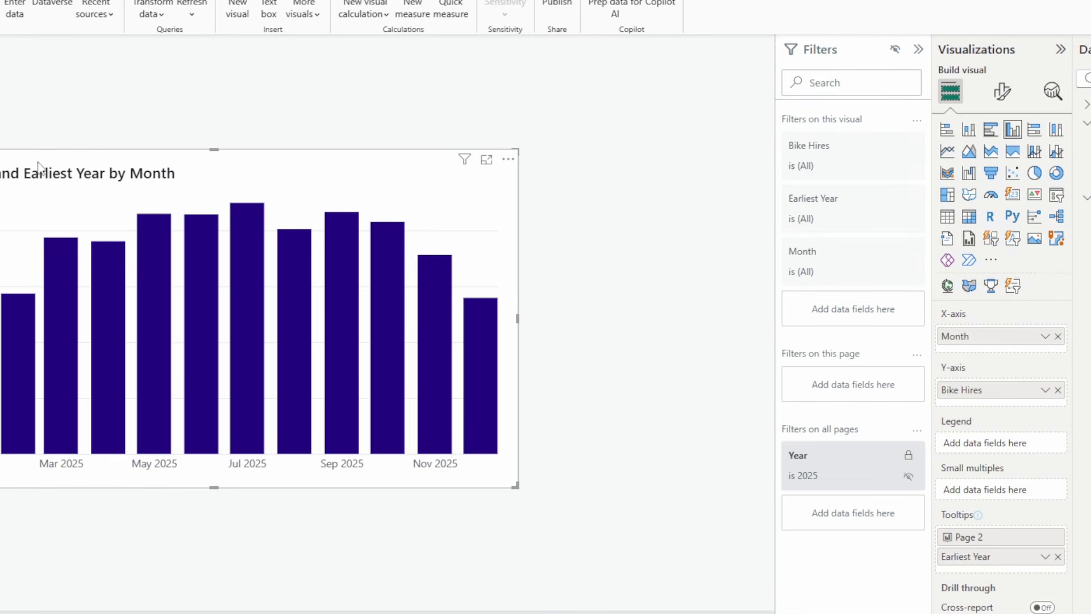
{"action": "left_click", "coordinate": [1005, 94]}
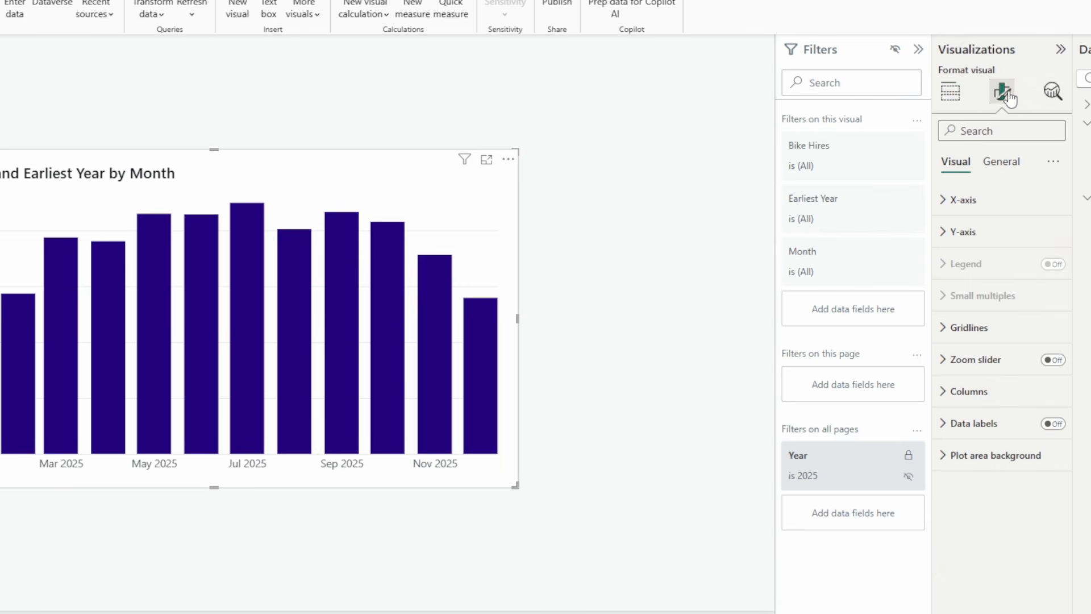
{"action": "left_click", "coordinate": [1002, 162]}
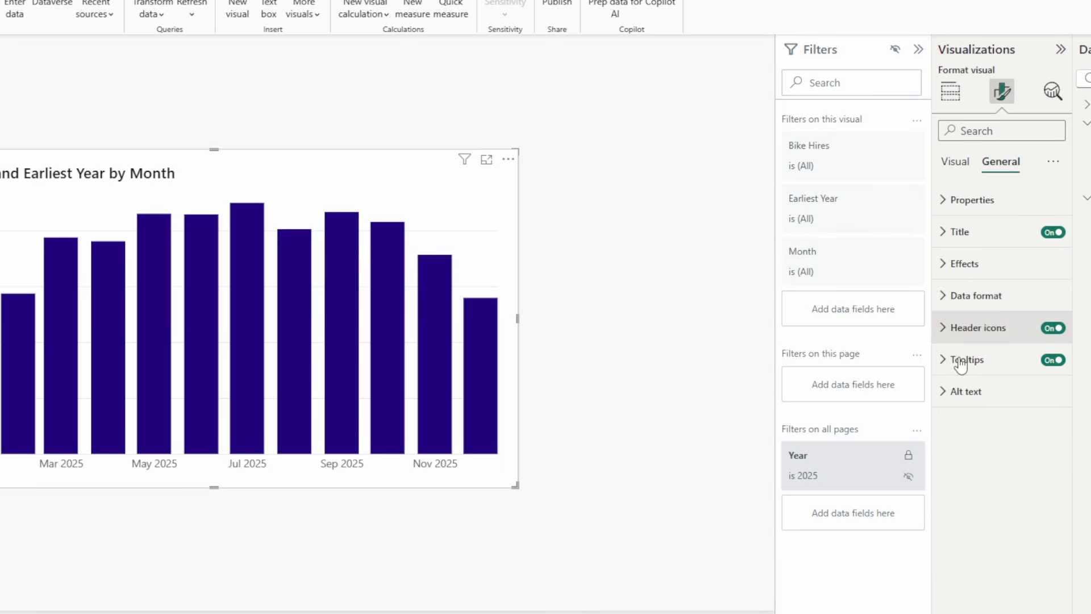
{"action": "left_click", "coordinate": [961, 365]}
{"action": "left_click", "coordinate": [984, 479]}
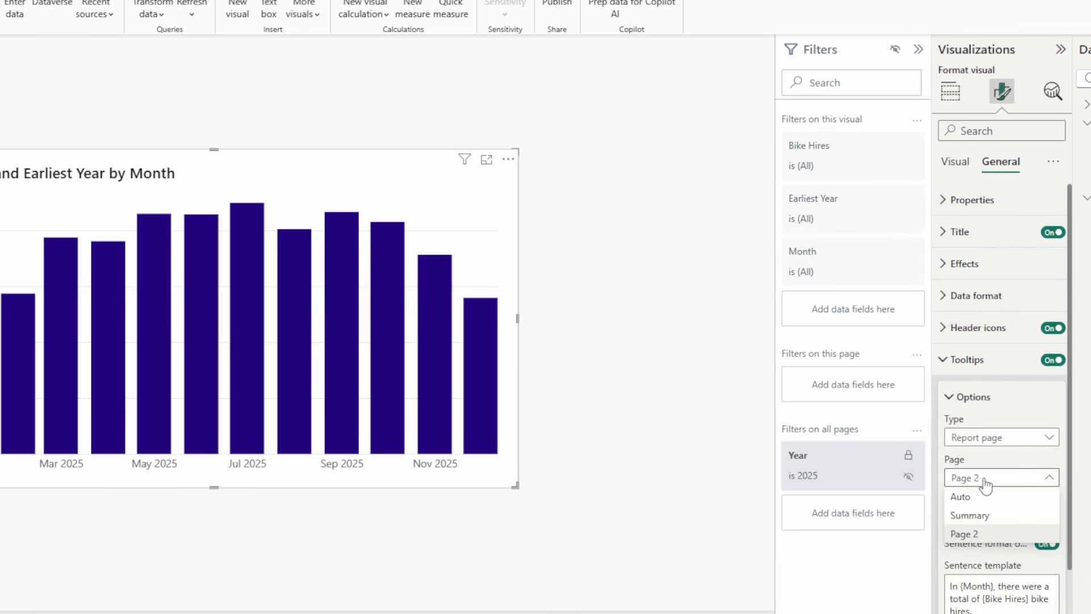
{"action": "left_click", "coordinate": [975, 518]}
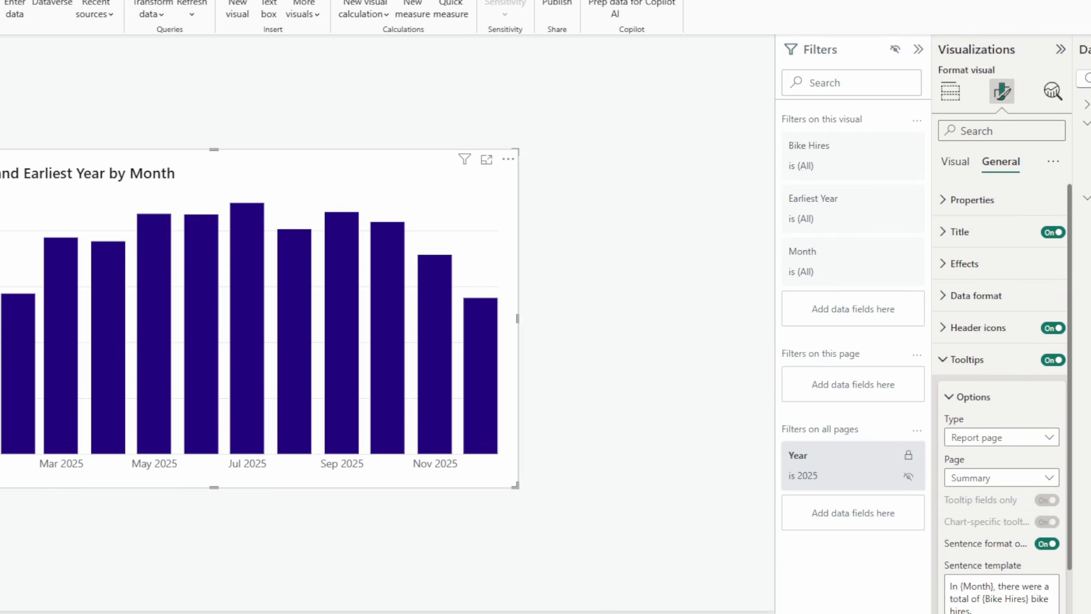
{"action": "mouse_move", "coordinate": [246, 306]}
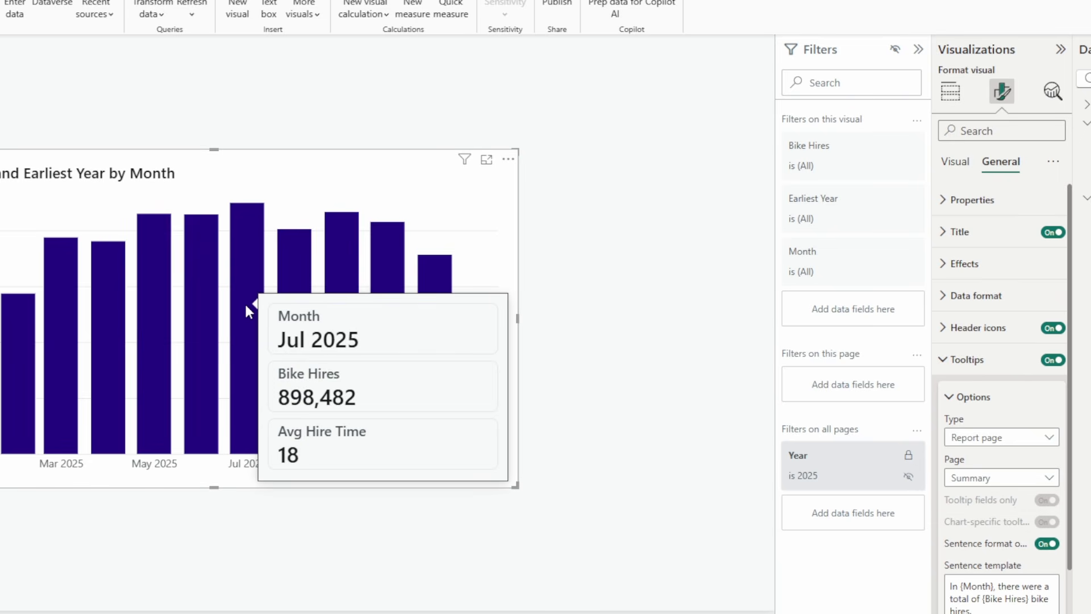
{"action": "mouse_move", "coordinate": [283, 277]}
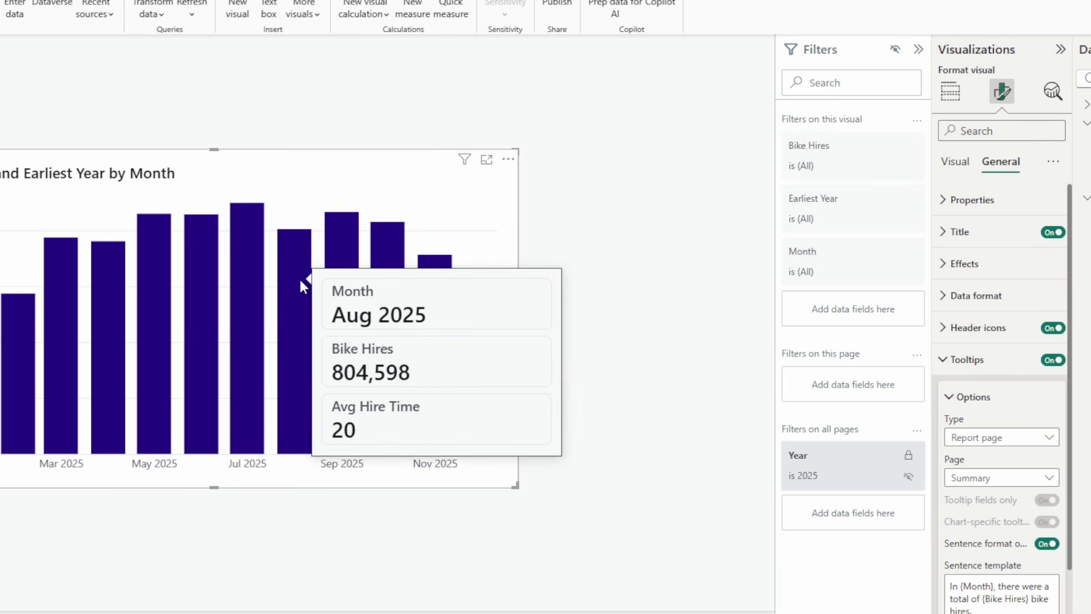
{"action": "mouse_move", "coordinate": [339, 256]}
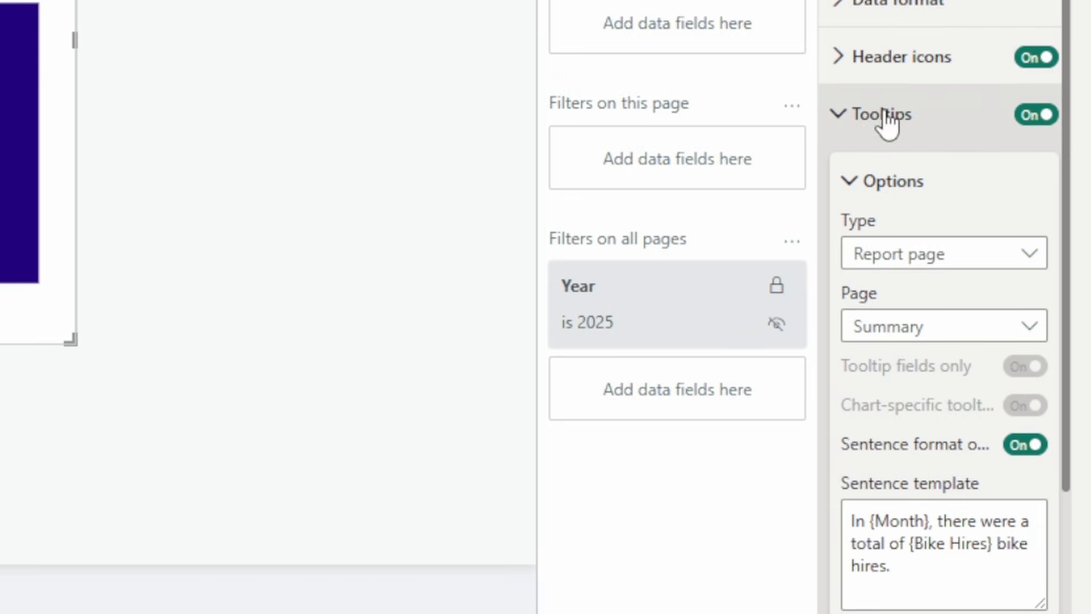
Turn on the Help tooltip icon among the column chart's header icons
{"action": "left_click", "coordinate": [909, 142]}
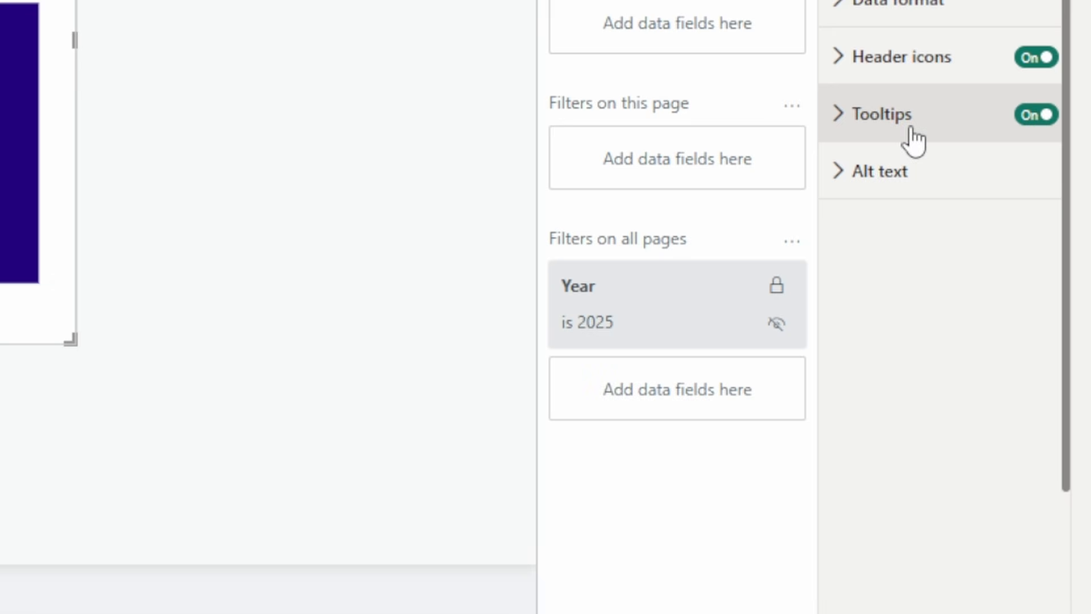
{"action": "left_click", "coordinate": [923, 57]}
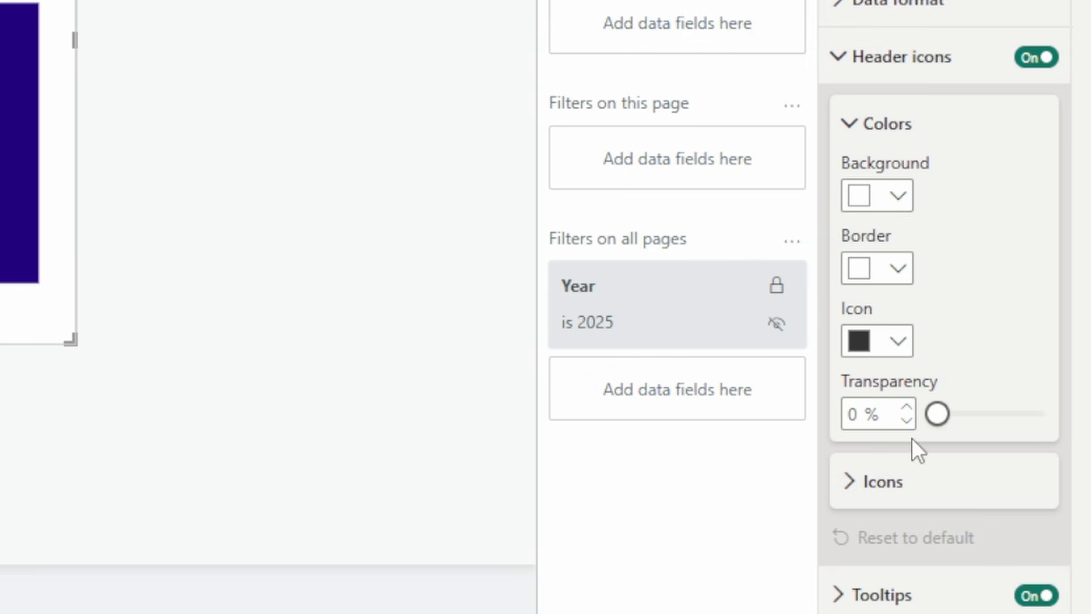
{"action": "left_click", "coordinate": [901, 484]}
{"action": "scroll", "coordinate": [909, 467], "scroll_direction": "down", "scroll_amount": 5}
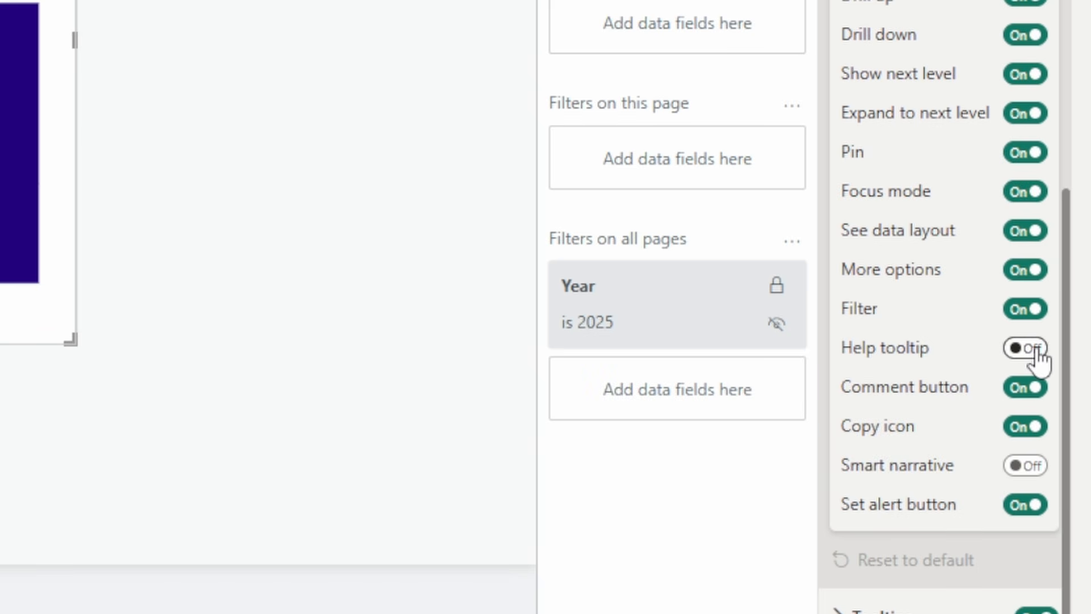
{"action": "left_click", "coordinate": [1027, 348]}
{"action": "scroll", "coordinate": [957, 336], "scroll_direction": "down", "scroll_amount": 1}
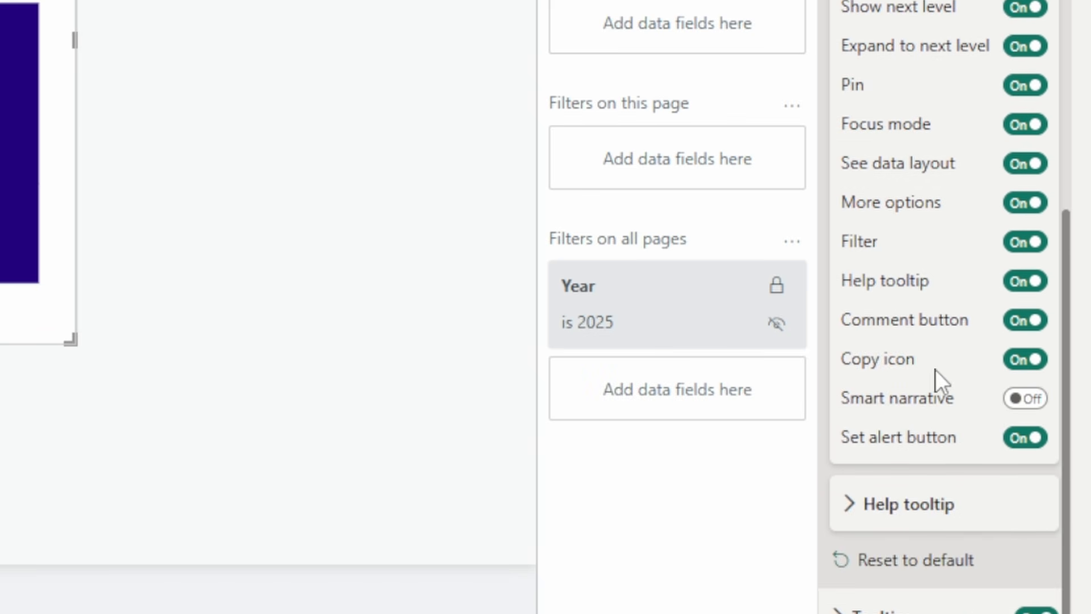
Set the column chart's help tooltip text to "This is a helpful tooltip" and its color to white
{"action": "left_click", "coordinate": [939, 505]}
{"action": "scroll", "coordinate": [938, 441], "scroll_direction": "down", "scroll_amount": 6}
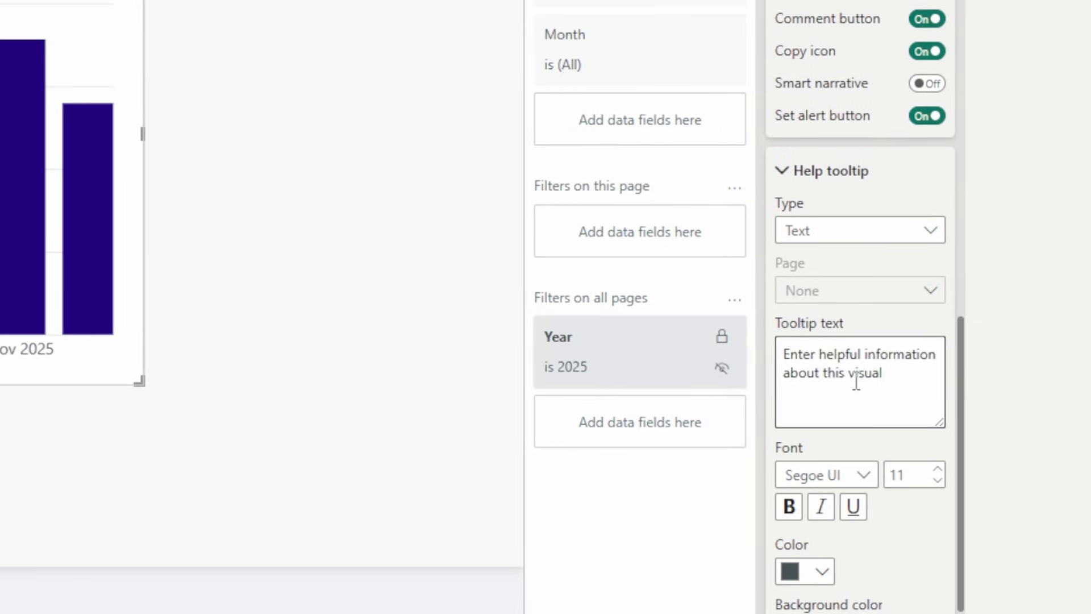
{"action": "left_click", "coordinate": [856, 381]}
{"action": "type", "text": "This "}
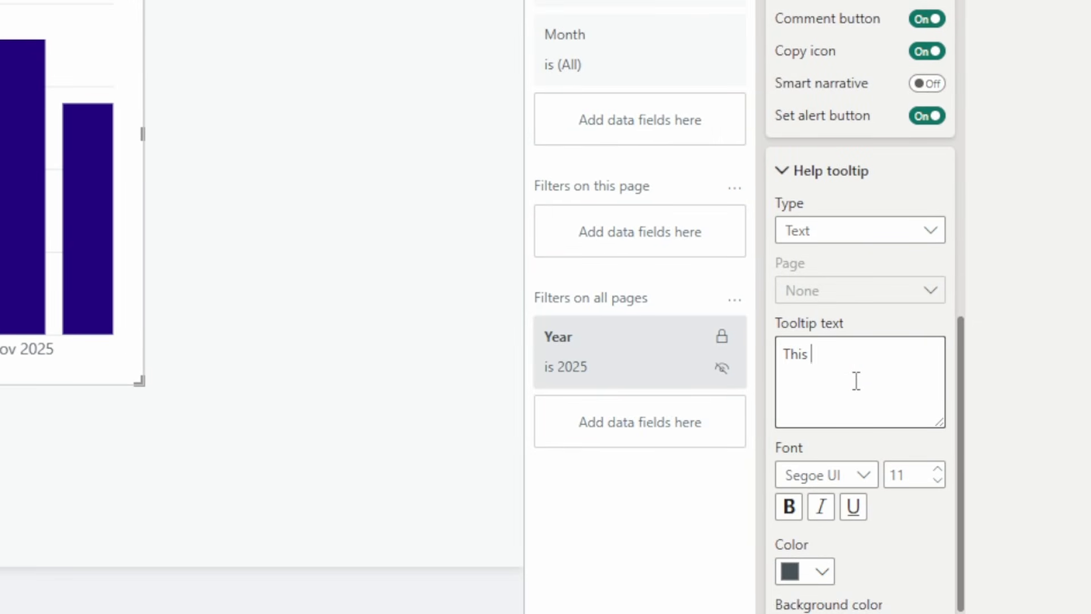
{"action": "type", "text": "is a helpful tooltip"}
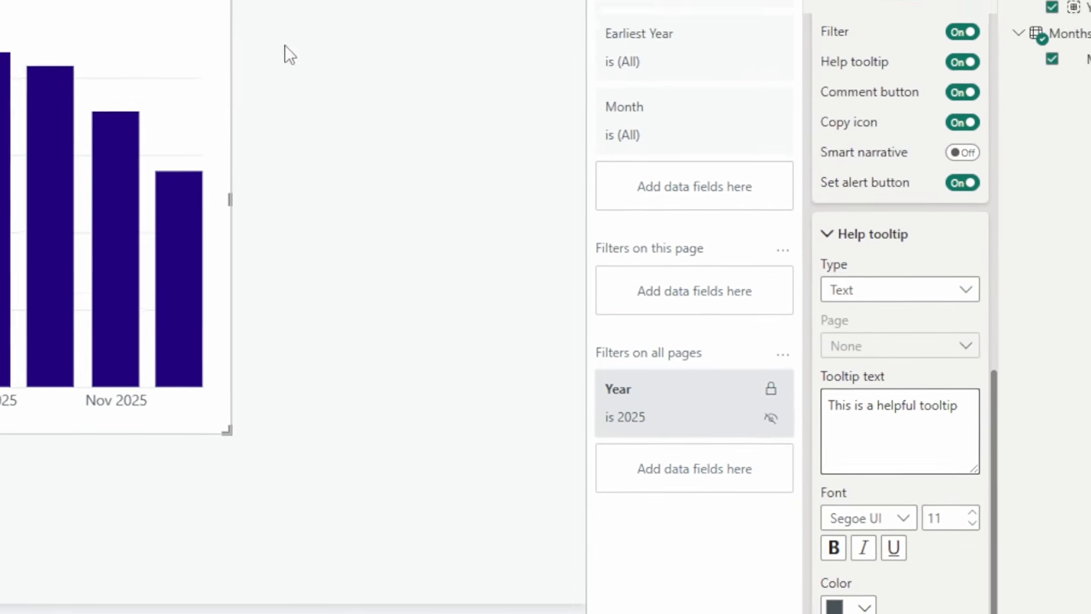
{"action": "mouse_move", "coordinate": [105, 0]}
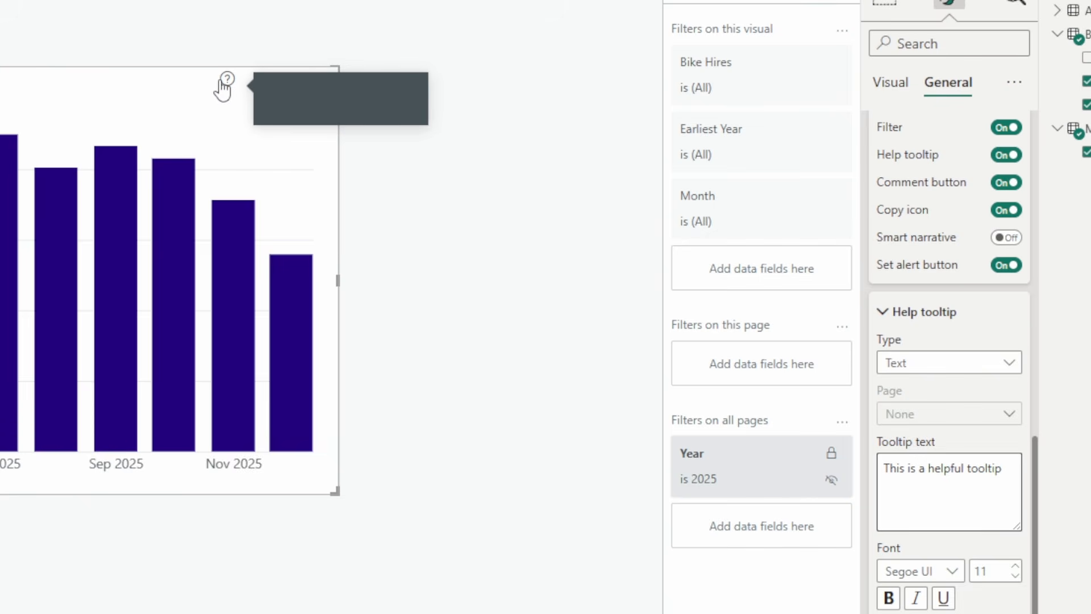
{"action": "left_click", "coordinate": [891, 613]}
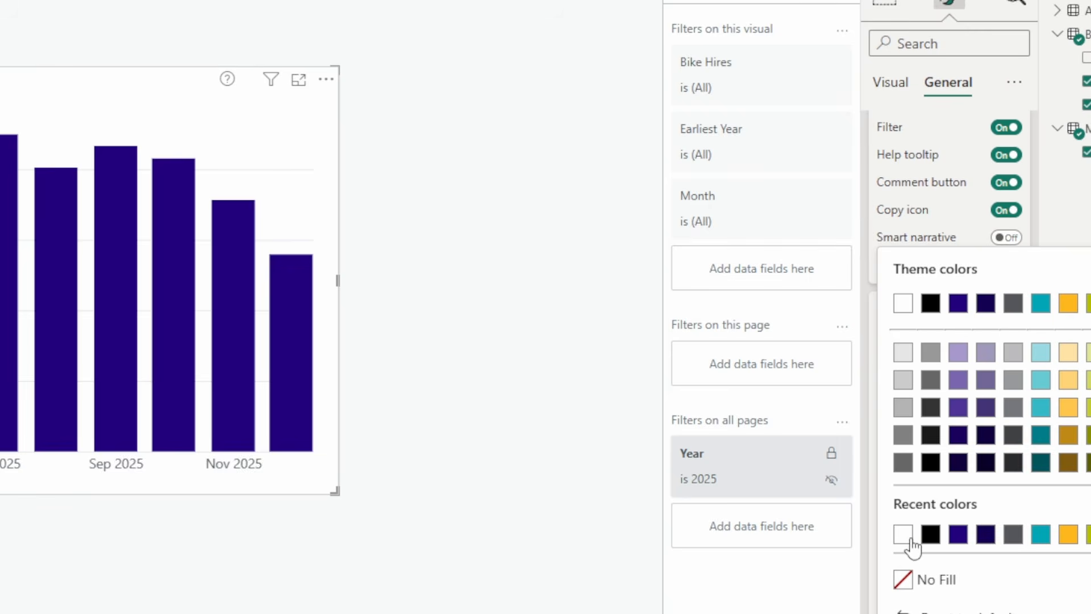
{"action": "left_click", "coordinate": [909, 537]}
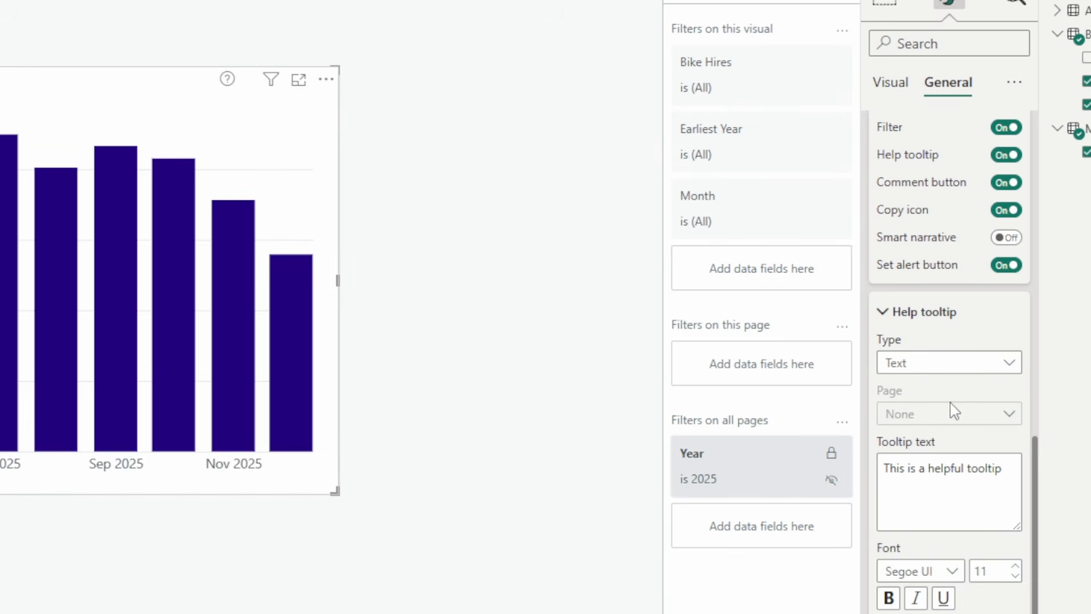
Set the help tooltip's type to Report page with Summary as its page, and check it on the chart's help icon
{"action": "left_click", "coordinate": [967, 371]}
{"action": "left_click", "coordinate": [968, 409]}
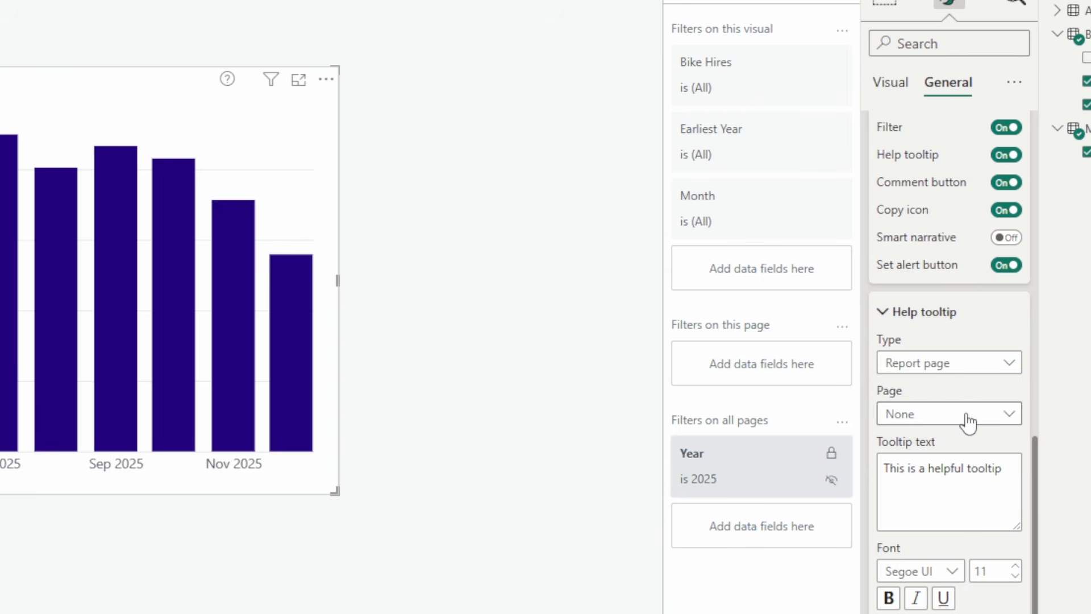
{"action": "left_click", "coordinate": [969, 422]}
{"action": "left_click", "coordinate": [935, 464]}
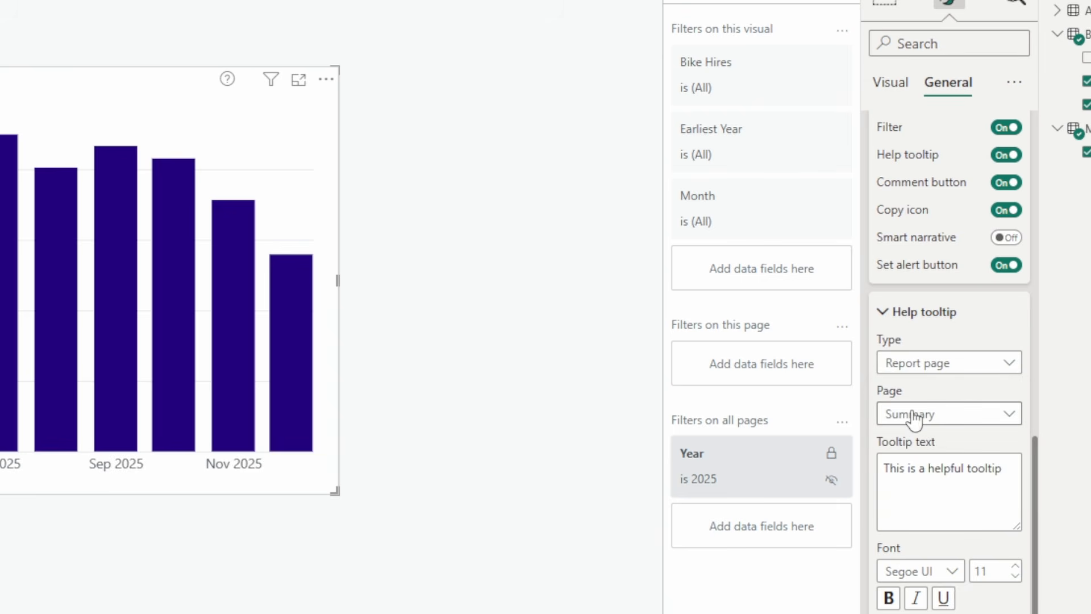
{"action": "mouse_move", "coordinate": [230, 90]}
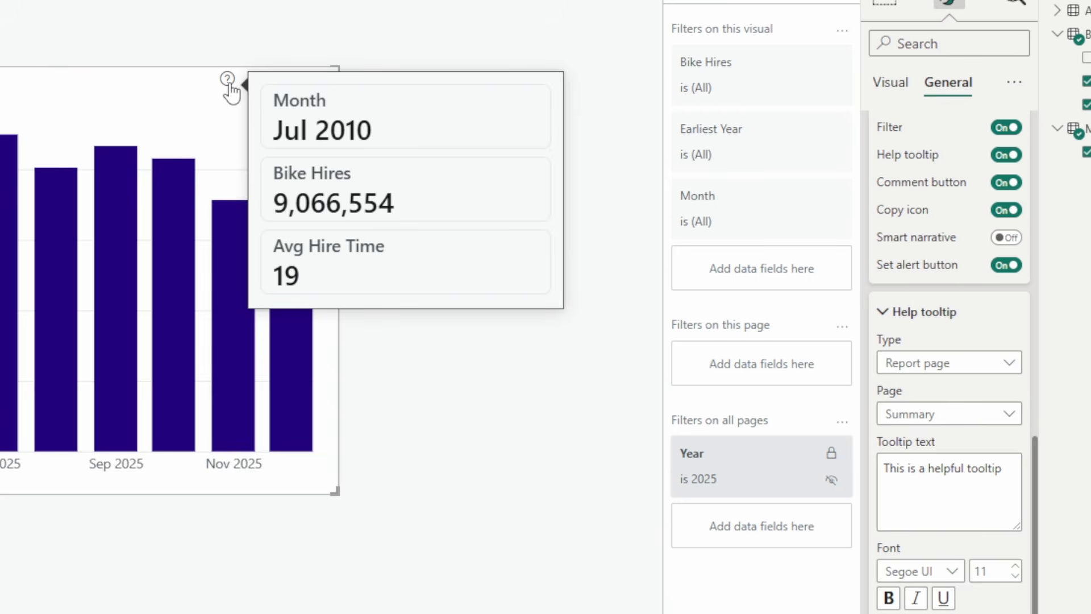
Set the column chart's help tooltip type back to Text
{"action": "left_click", "coordinate": [928, 415]}
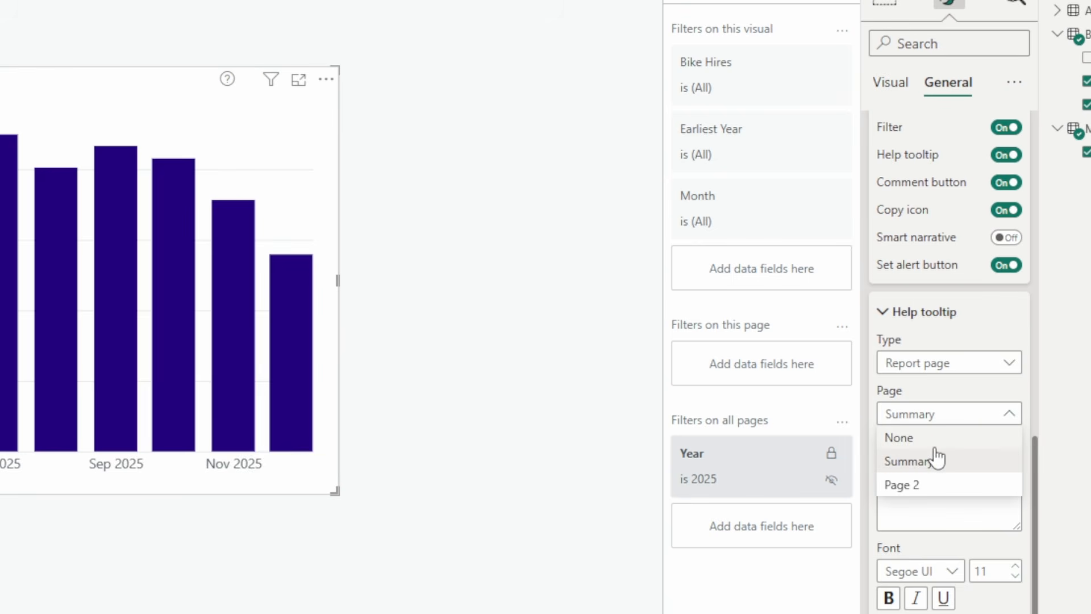
{"action": "left_click", "coordinate": [950, 369]}
{"action": "left_click", "coordinate": [952, 369]}
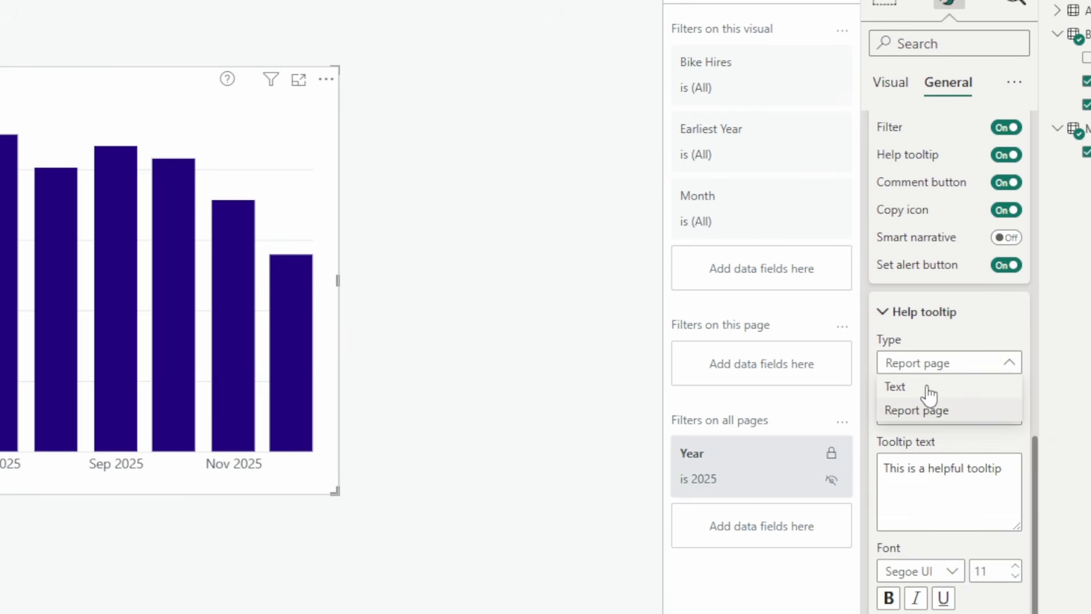
{"action": "left_click", "coordinate": [926, 386]}
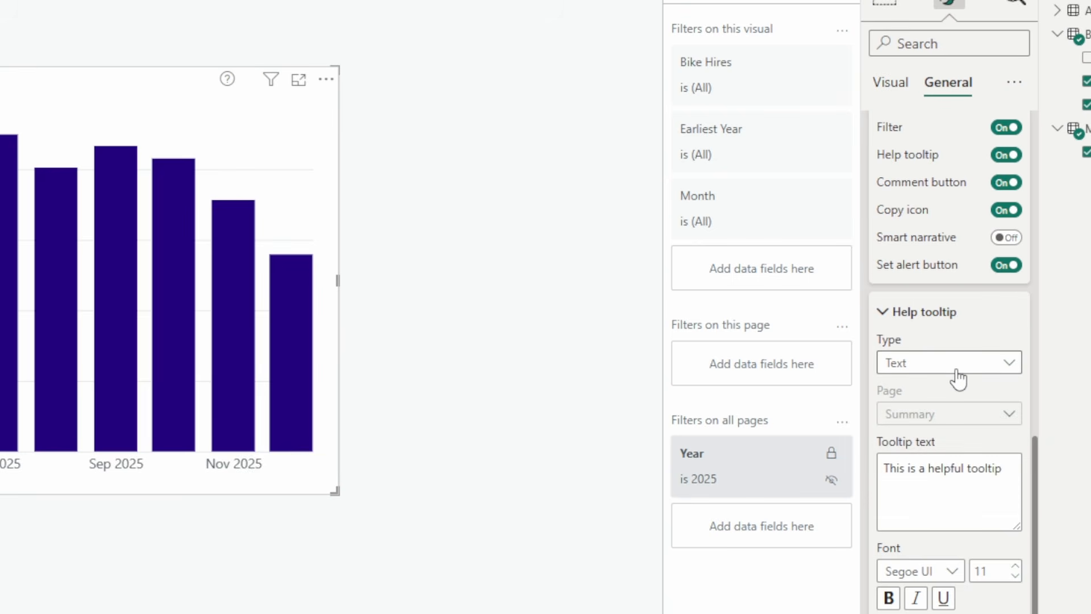